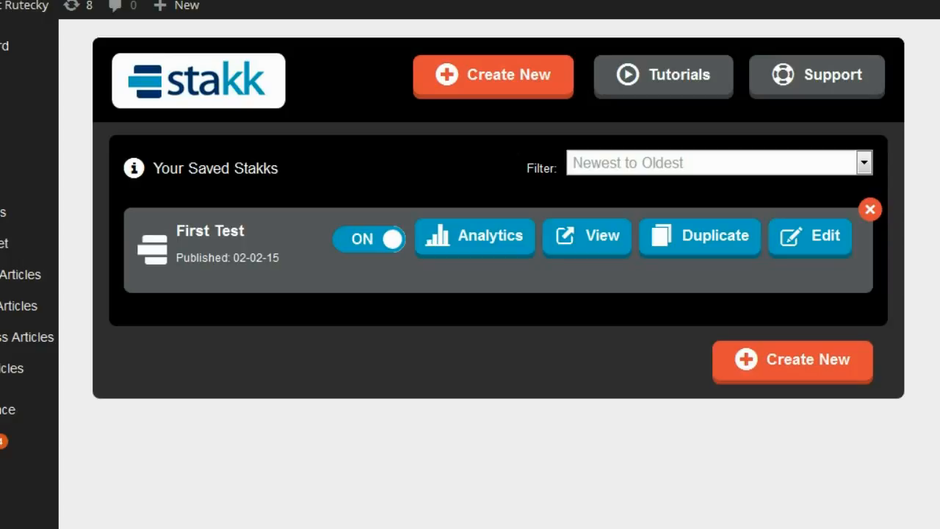
# Open the Stakk tutorials page and look through the available tutorial topics
pyautogui.click(703, 86)
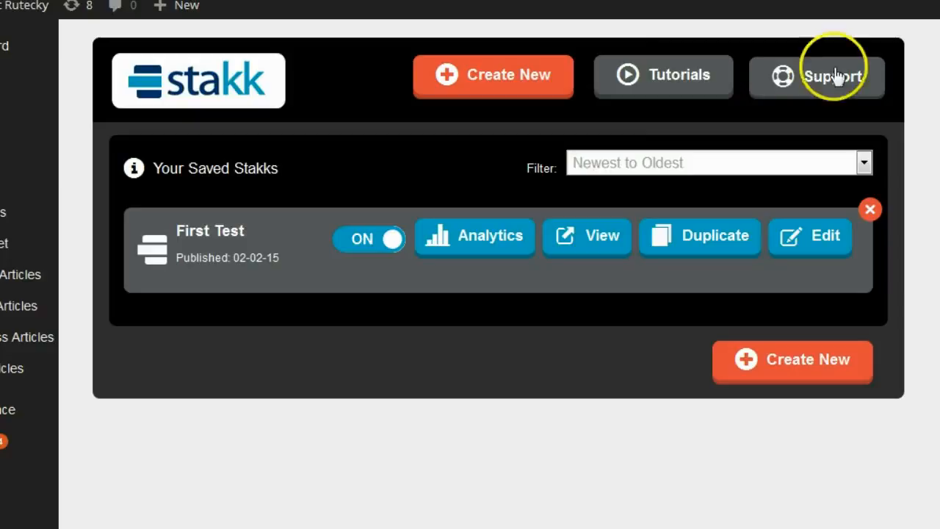
pyautogui.click(674, 79)
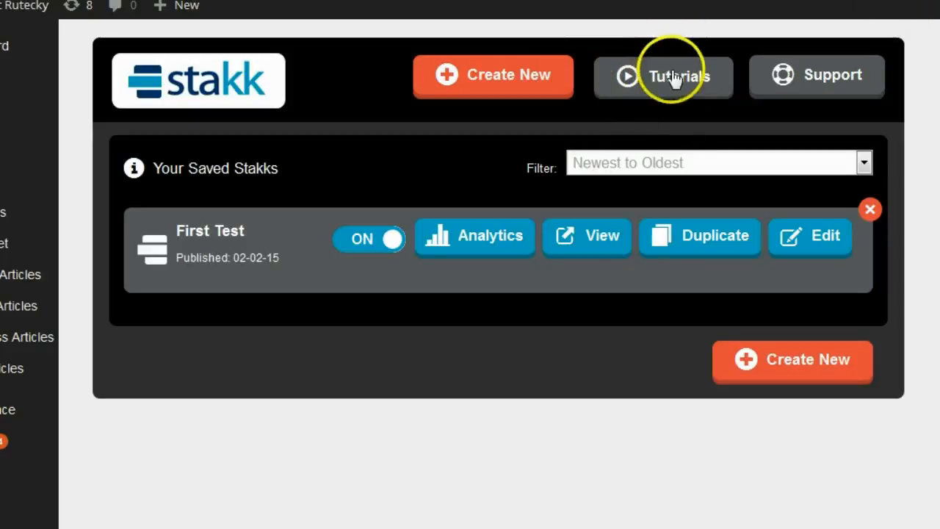
pyautogui.click(672, 78)
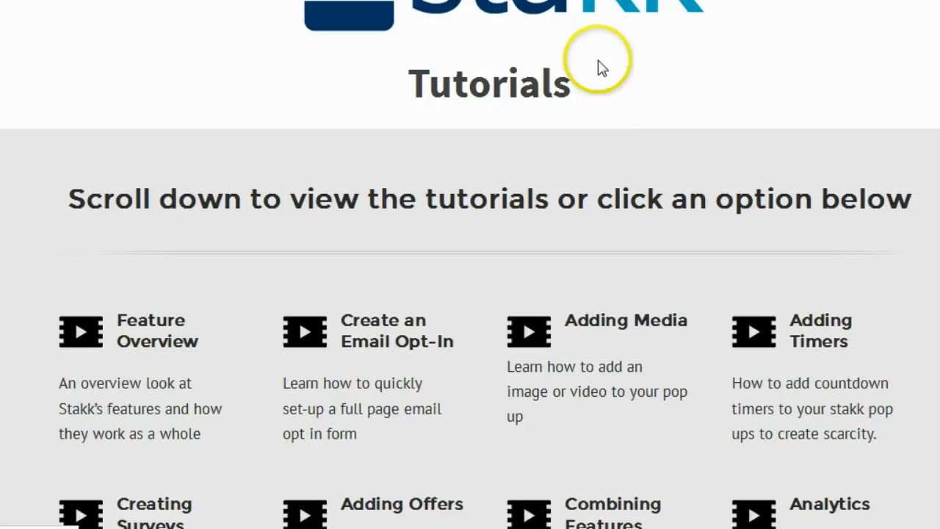
pyautogui.scroll(-12, 522, 108)
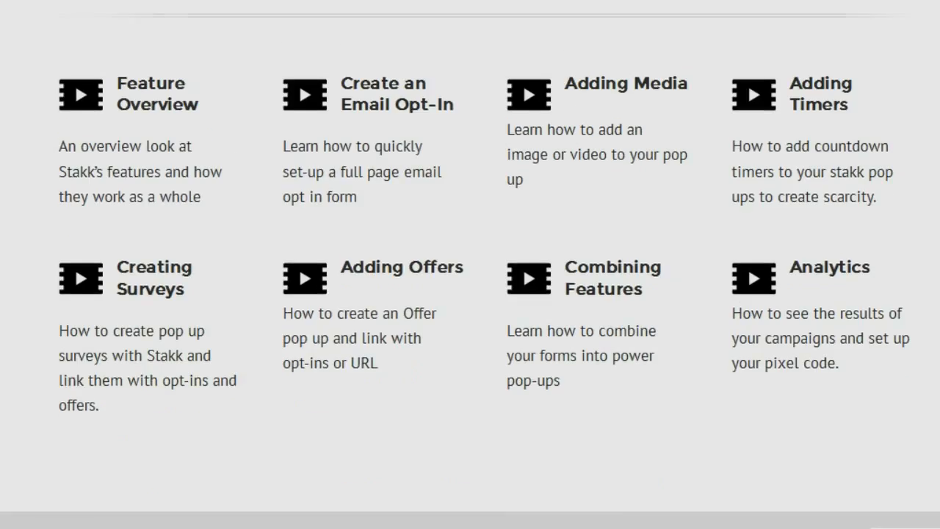
pyautogui.scroll(12, 522, 116)
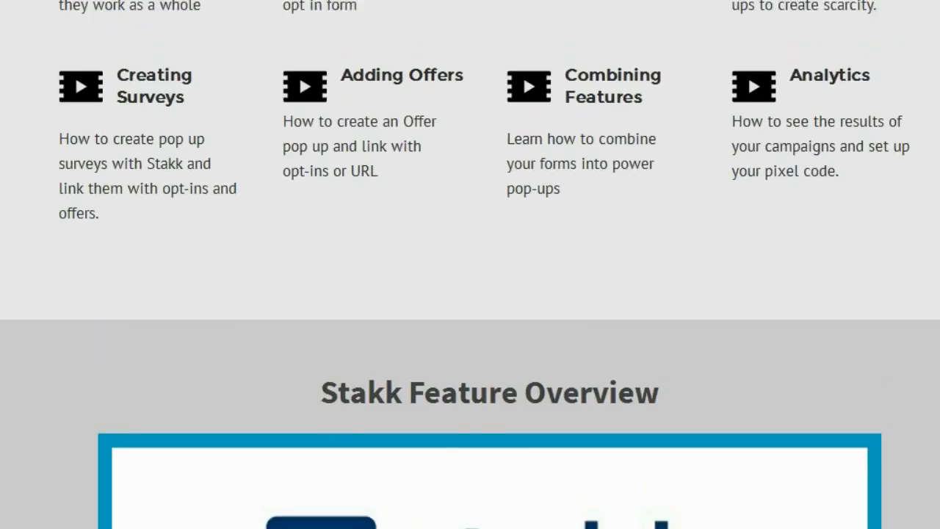
pyautogui.scroll(1, 470, 264)
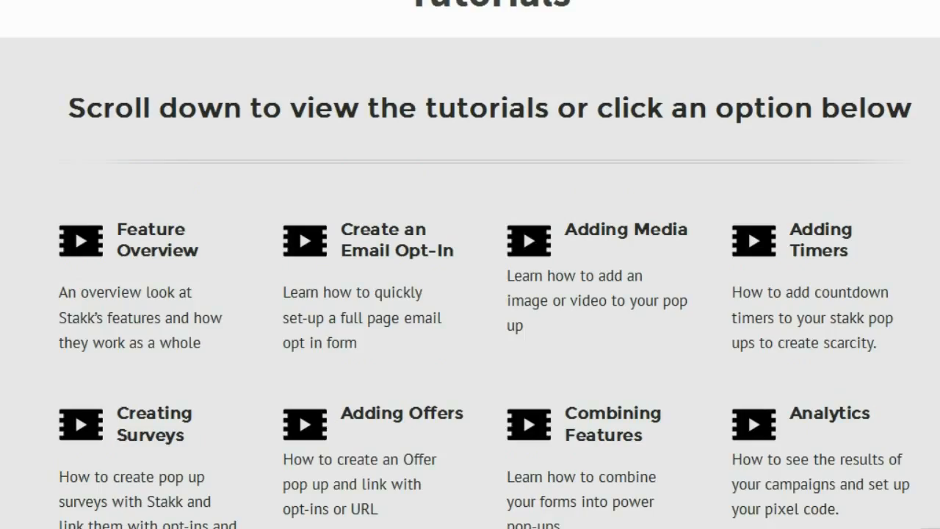
pyautogui.scroll(1, 522, 318)
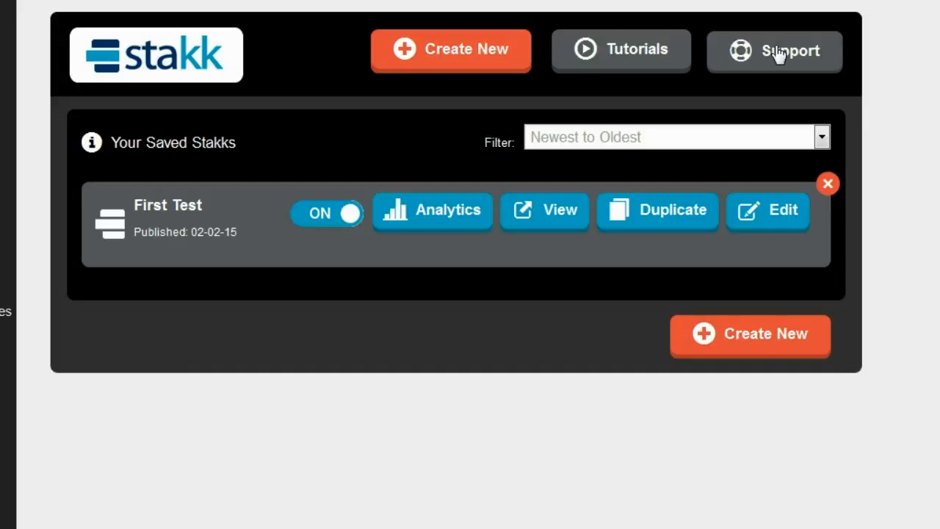
# Open the saved stakk "First Test" for editing and look over its dashboard settings
pyautogui.click(508, 291)
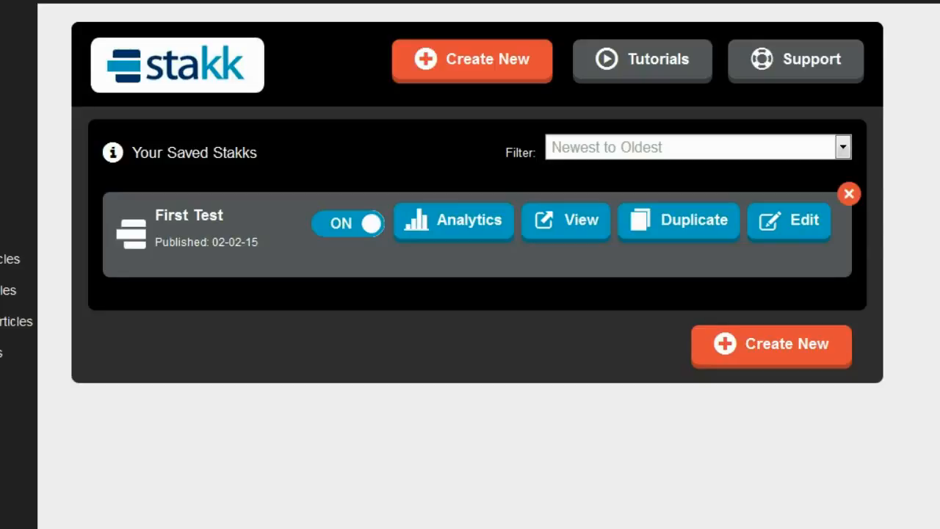
pyautogui.click(799, 225)
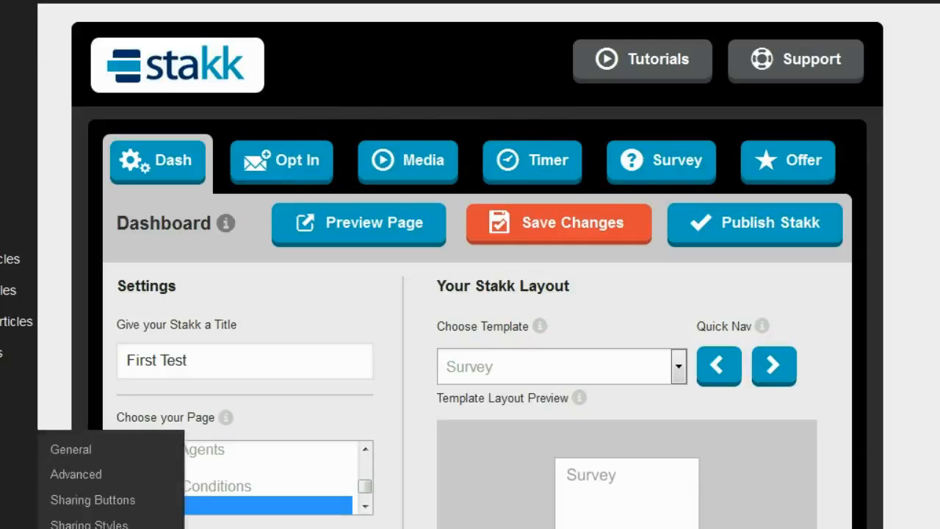
pyautogui.scroll(-3, 514, 250)
pyautogui.scroll(2, 514, 249)
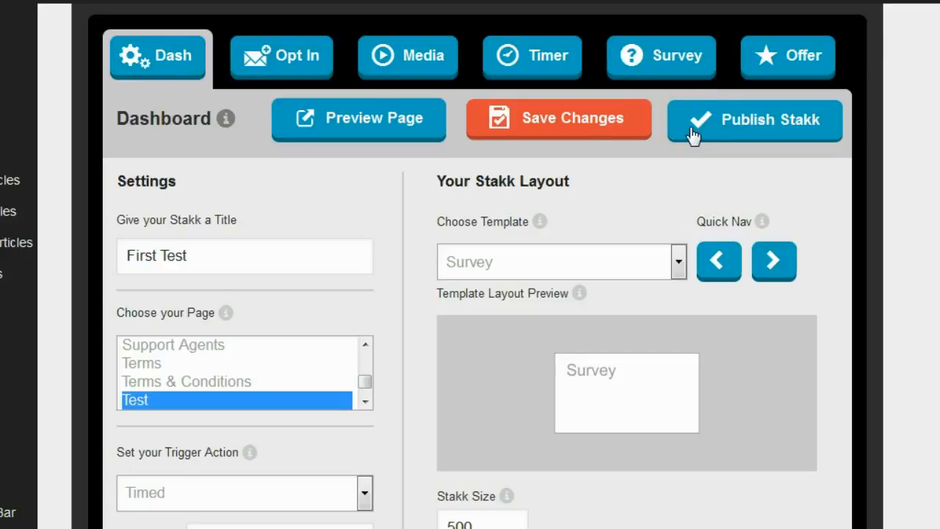
# In the survey's text settings, change the Done Button text to "Finish"
pyautogui.click(658, 57)
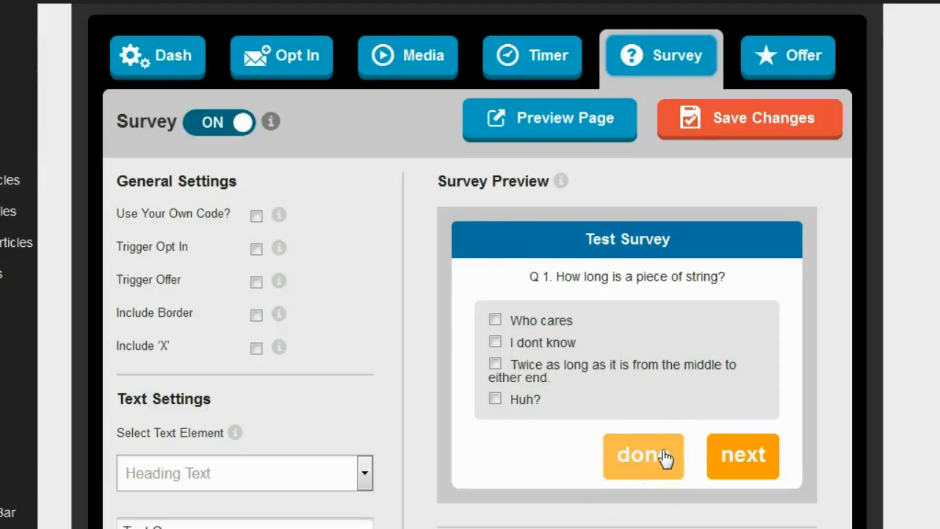
pyautogui.scroll(-2, 396, 390)
pyautogui.click(359, 369)
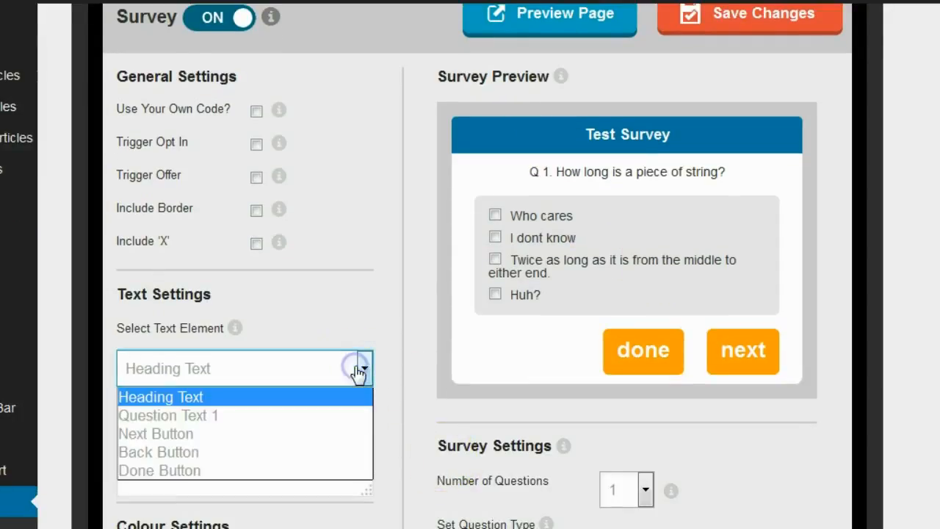
pyautogui.click(358, 370)
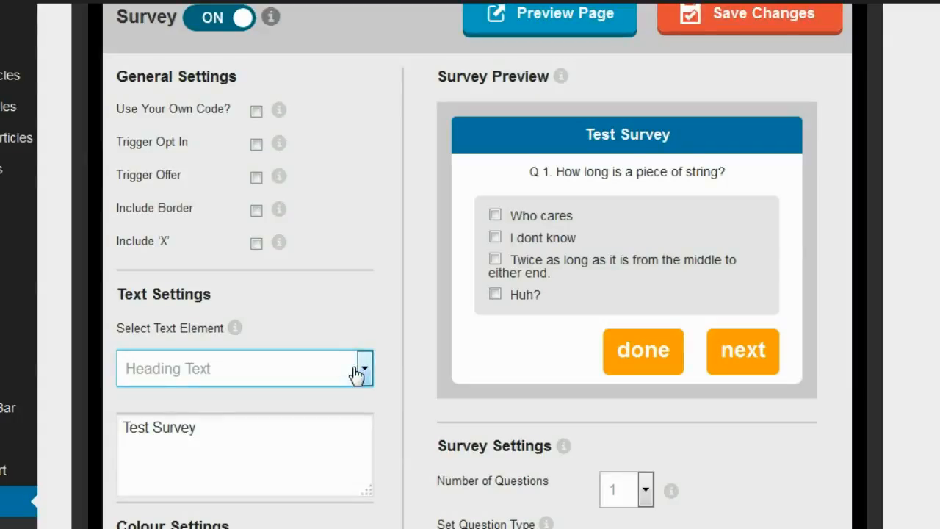
pyautogui.scroll(-2, 356, 375)
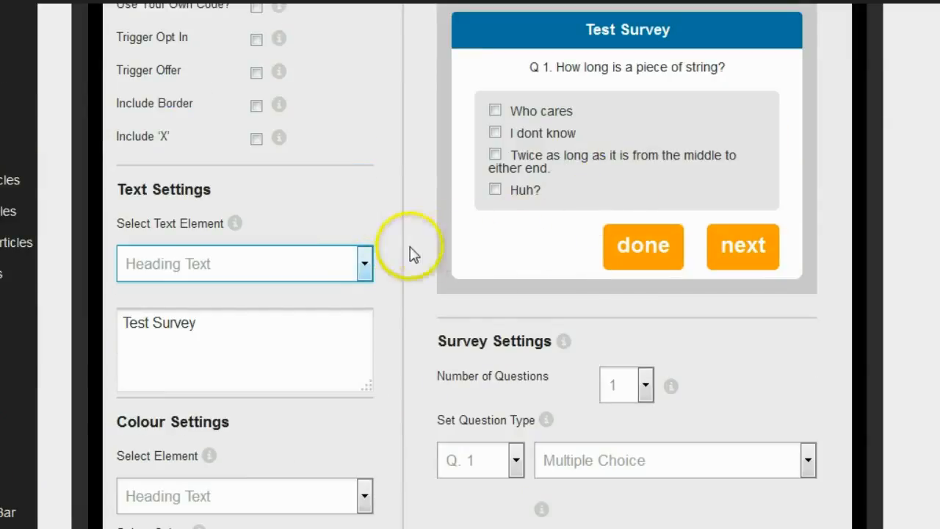
pyautogui.click(363, 264)
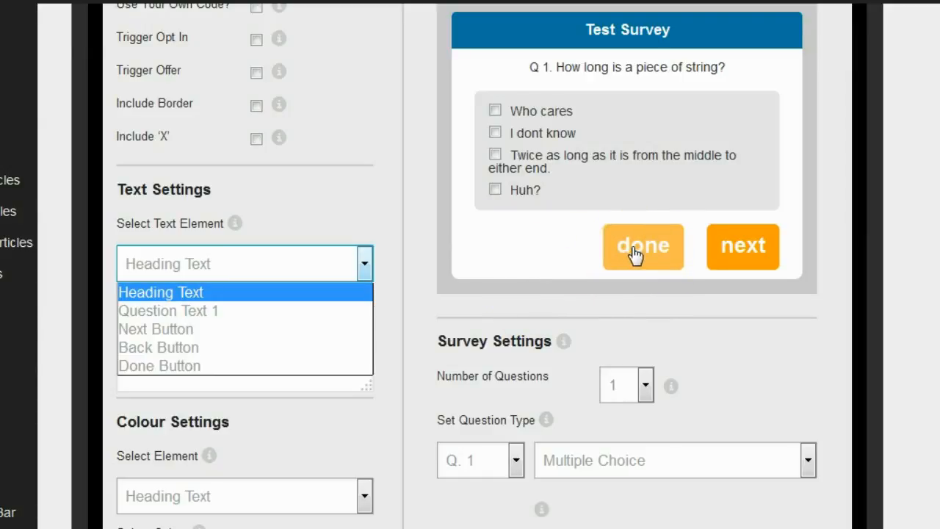
pyautogui.click(208, 364)
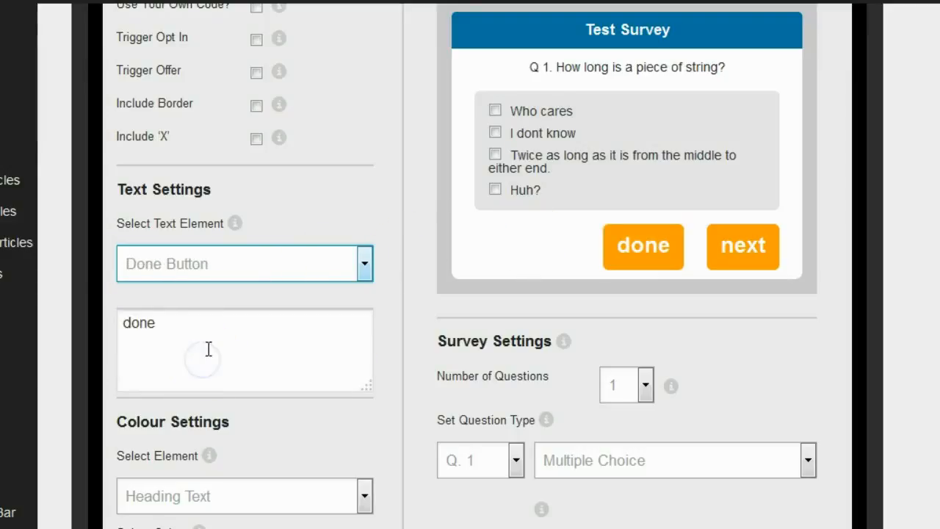
pyautogui.moveTo(86, 339); pyautogui.dragTo(83, 334)
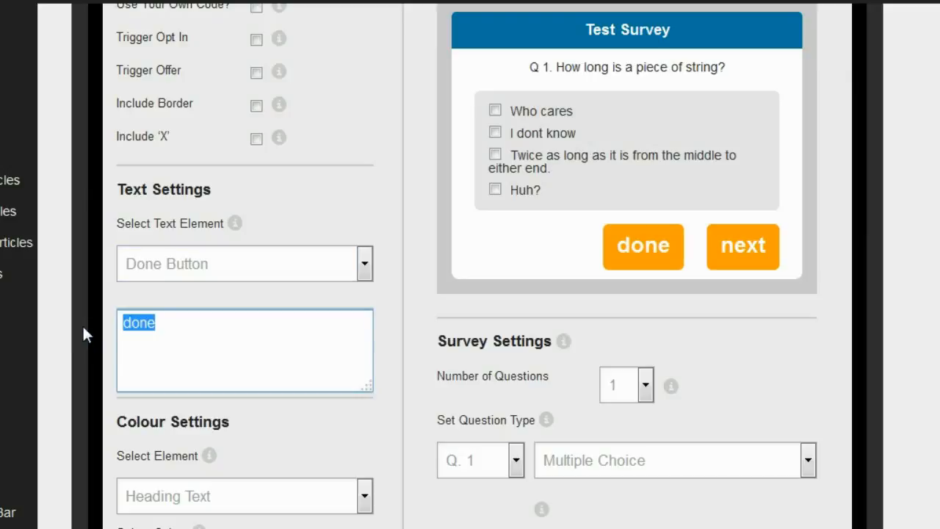
pyautogui.write('Finish')
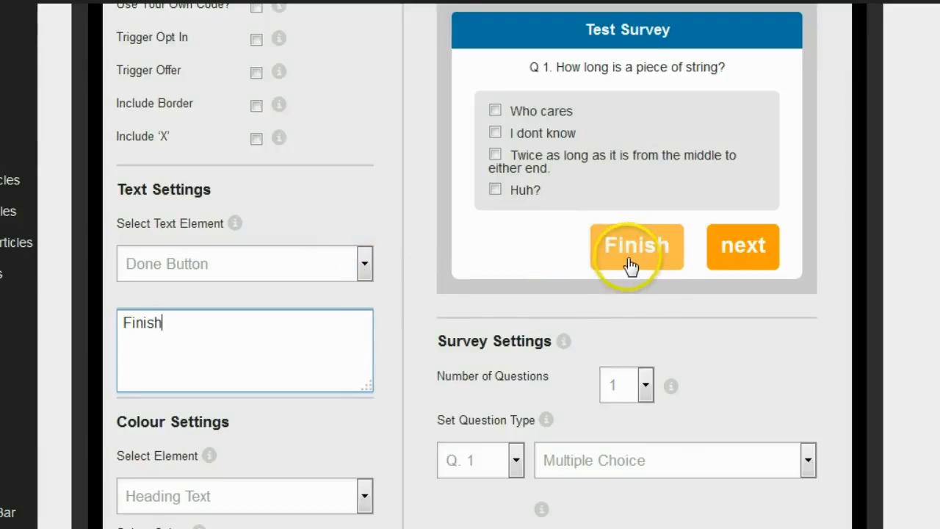
# Capitalize the survey's Next Button text so it reads "Next"
pyautogui.click(366, 266)
pyautogui.click(298, 329)
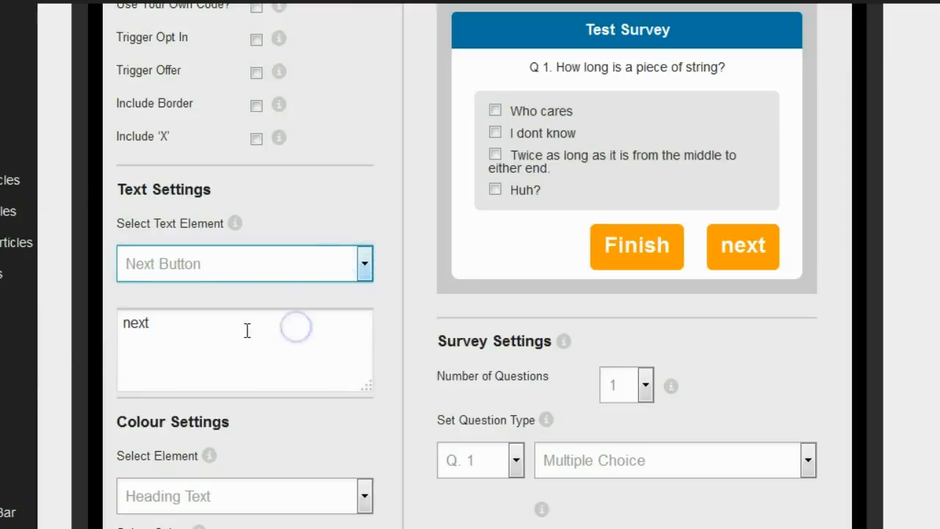
pyautogui.click(130, 321)
pyautogui.press('BackSpace')
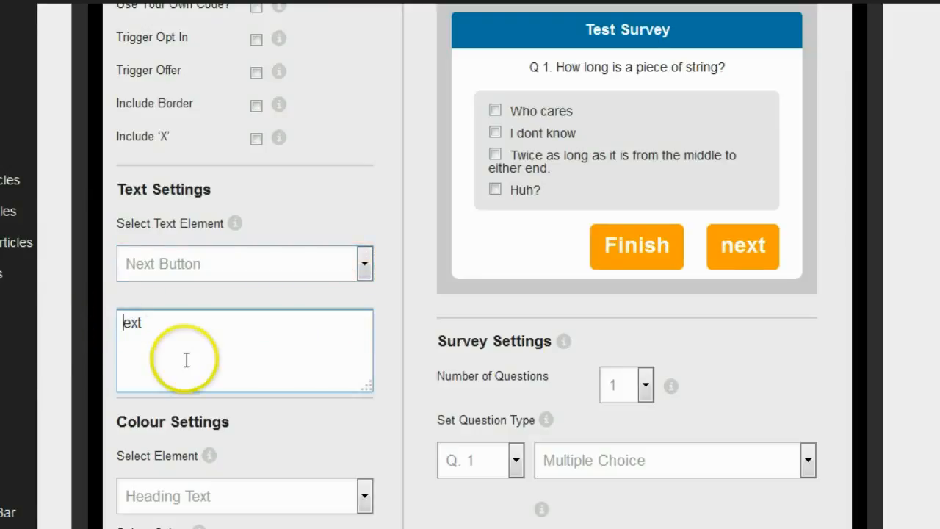
pyautogui.write('N')
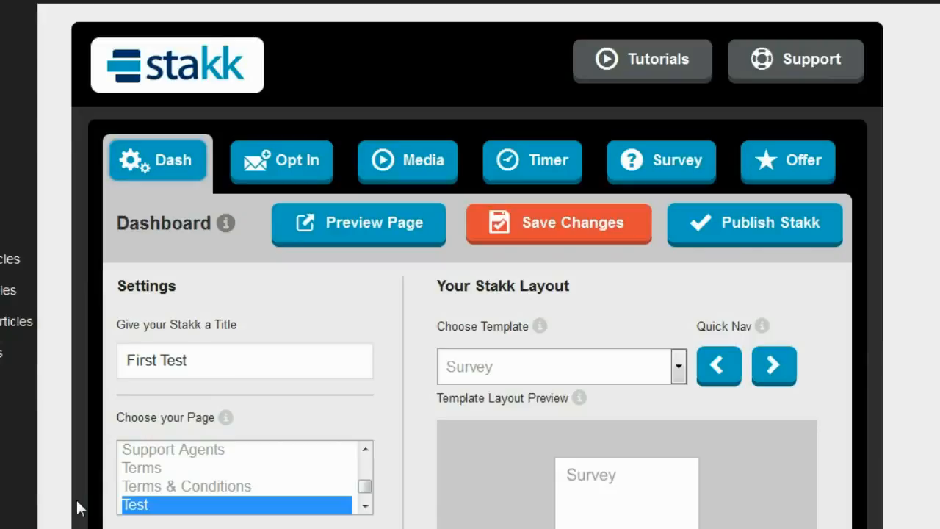
# Examine the email opt-in settings, including the form preview and the autoresponder provider choices
pyautogui.click(277, 168)
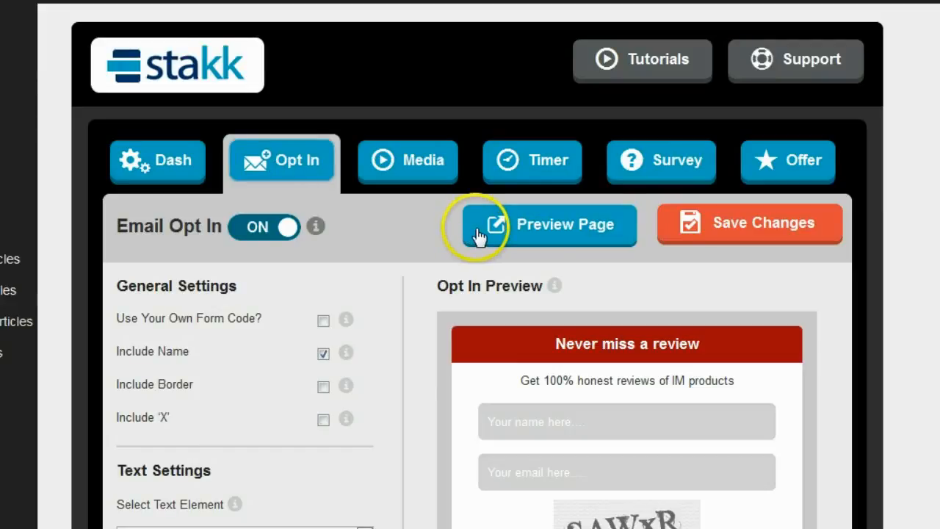
pyautogui.scroll(-2, 476, 232)
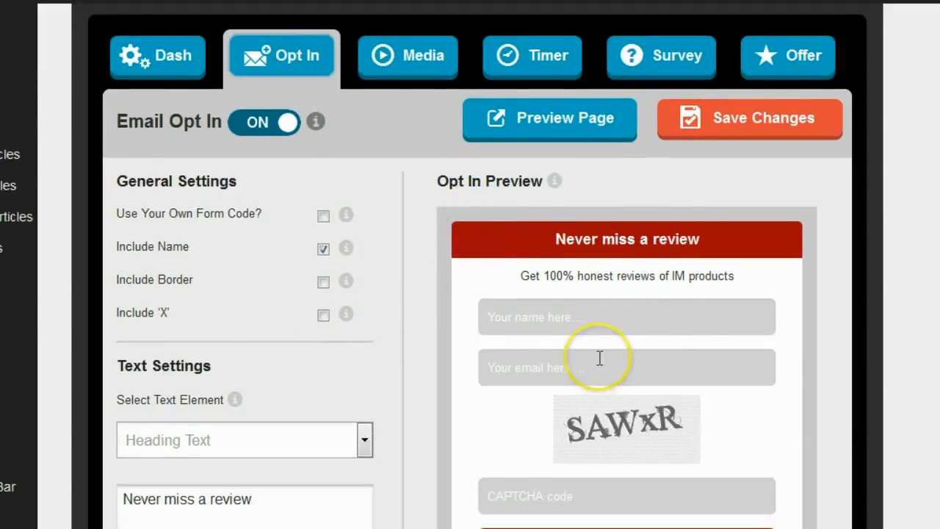
pyautogui.scroll(-3, 669, 209)
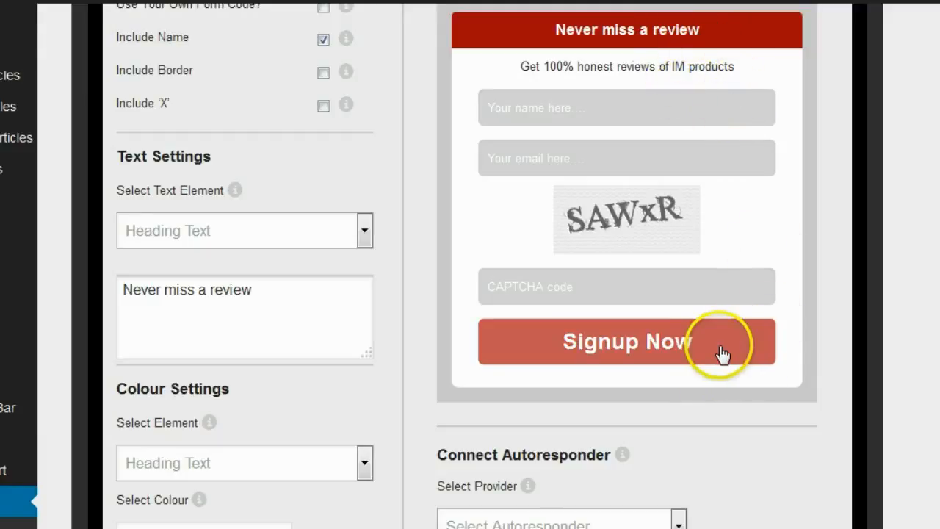
pyautogui.scroll(-3, 734, 352)
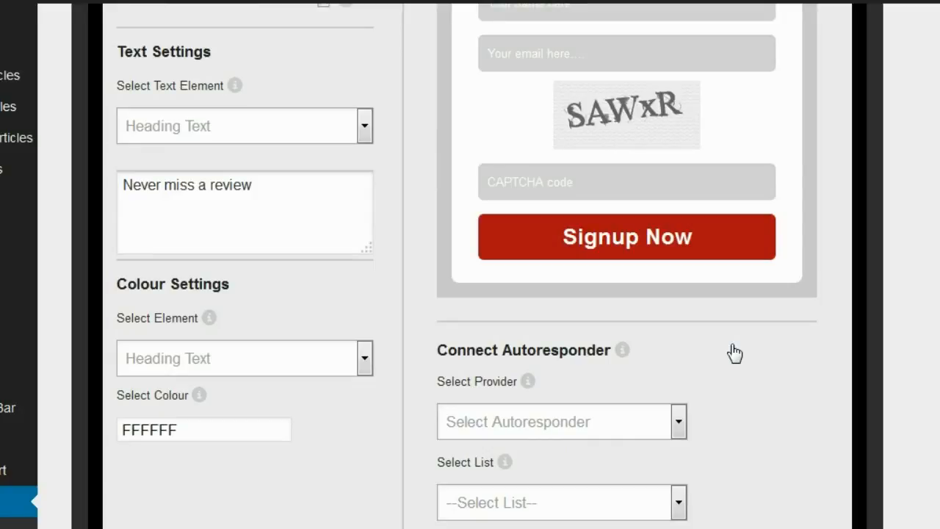
pyautogui.scroll(-4, 733, 350)
pyautogui.click(680, 276)
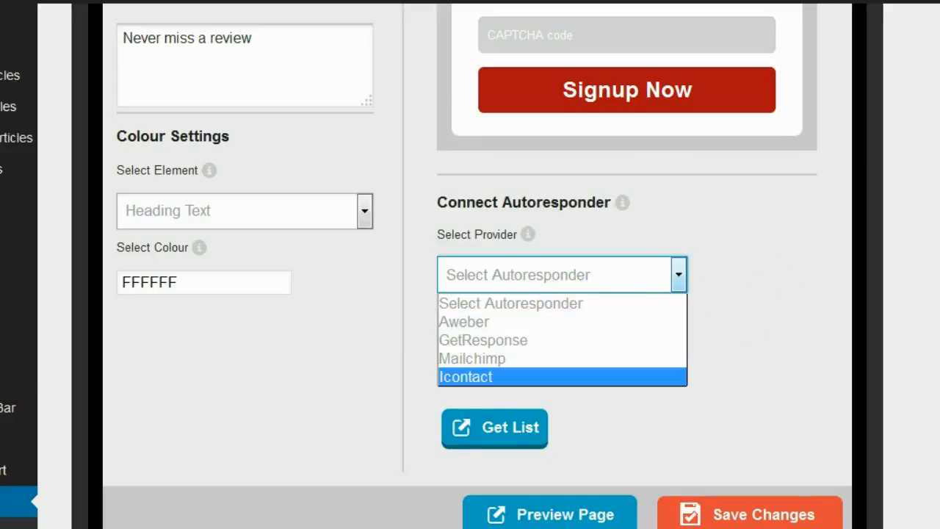
pyautogui.click(523, 347)
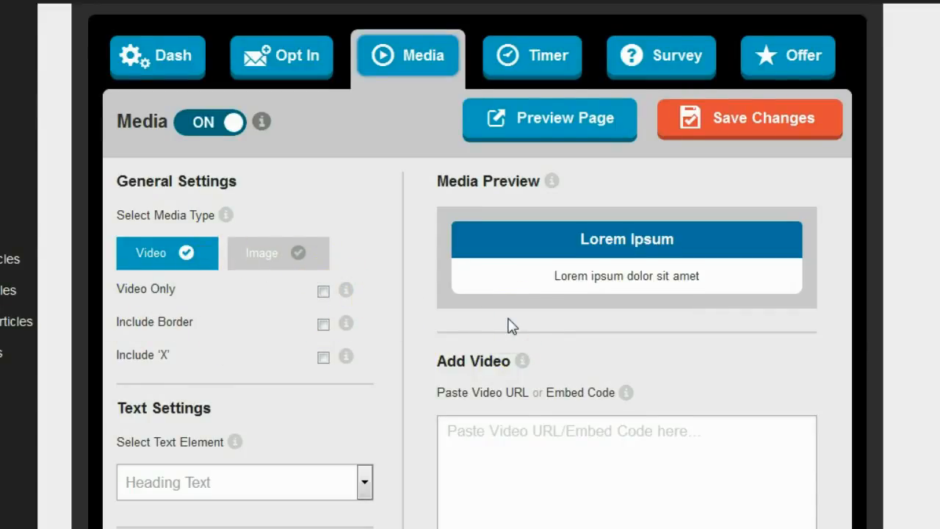
# Review the media settings for adding a video and for the pop-up's text and colours
pyautogui.scroll(-2, 510, 325)
pyautogui.scroll(-2, 510, 318)
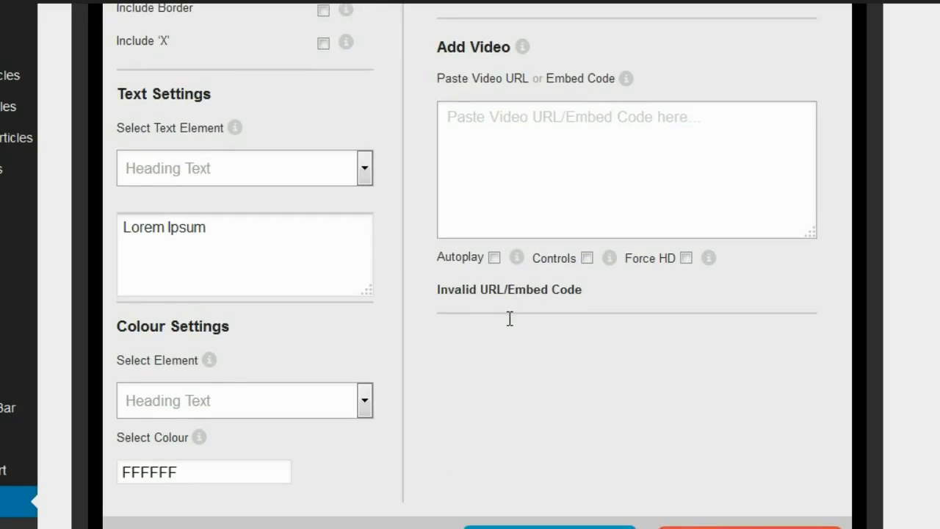
pyautogui.scroll(6, 509, 318)
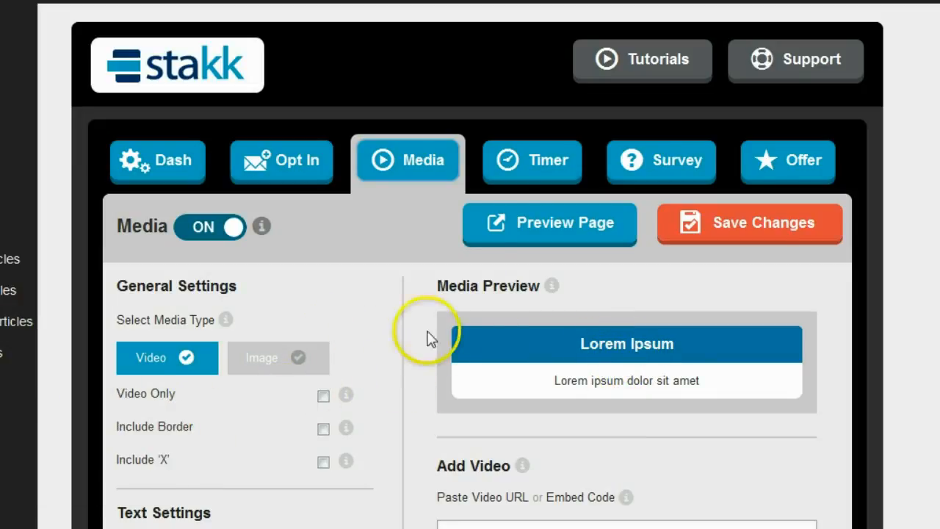
# Open the countdown timer settings and read the explanations of the User Aware, Include Year and Include Month options
pyautogui.click(517, 169)
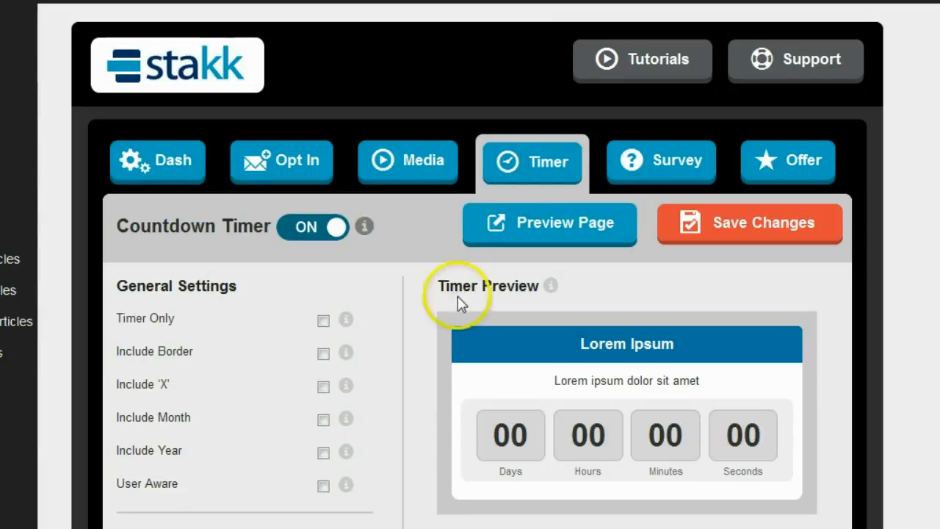
pyautogui.moveTo(554, 299)
pyautogui.scroll(-3, 588, 316)
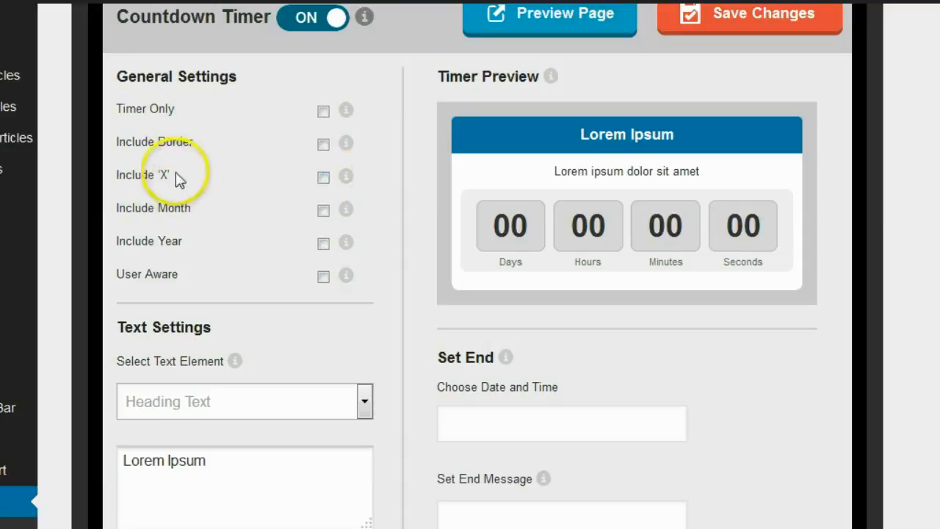
pyautogui.click(156, 281)
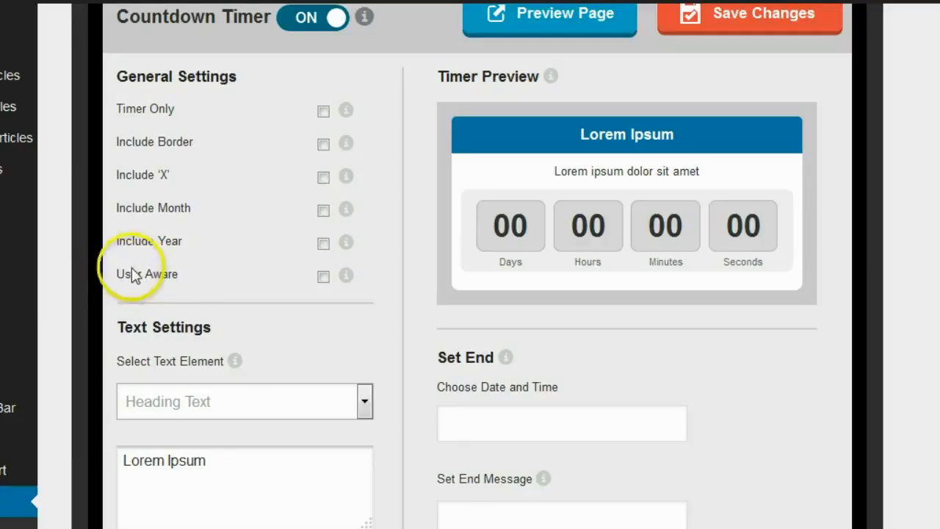
pyautogui.moveTo(345, 277)
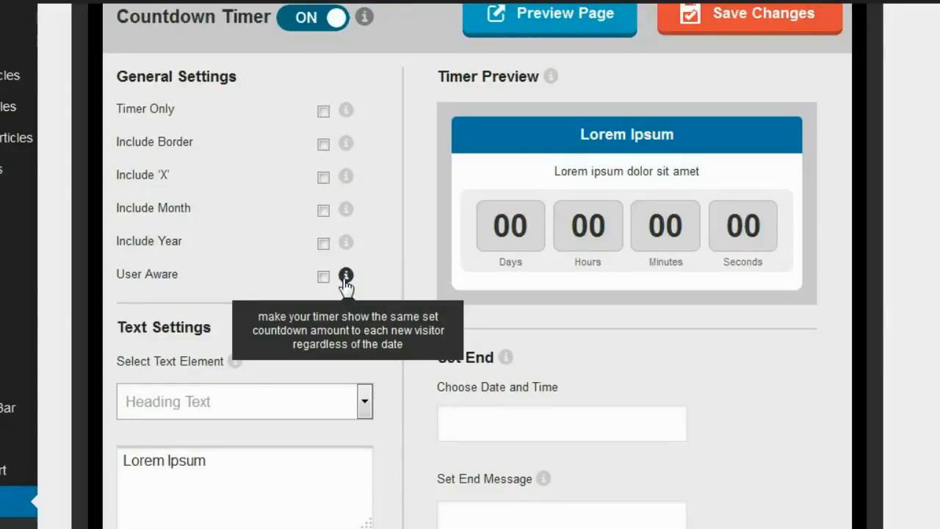
pyautogui.click(345, 276)
pyautogui.click(350, 241)
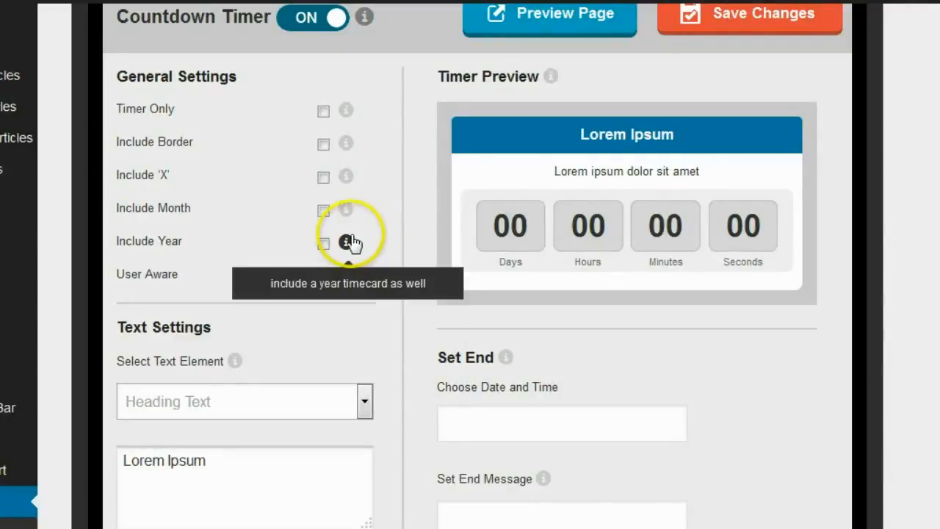
pyautogui.moveTo(357, 217)
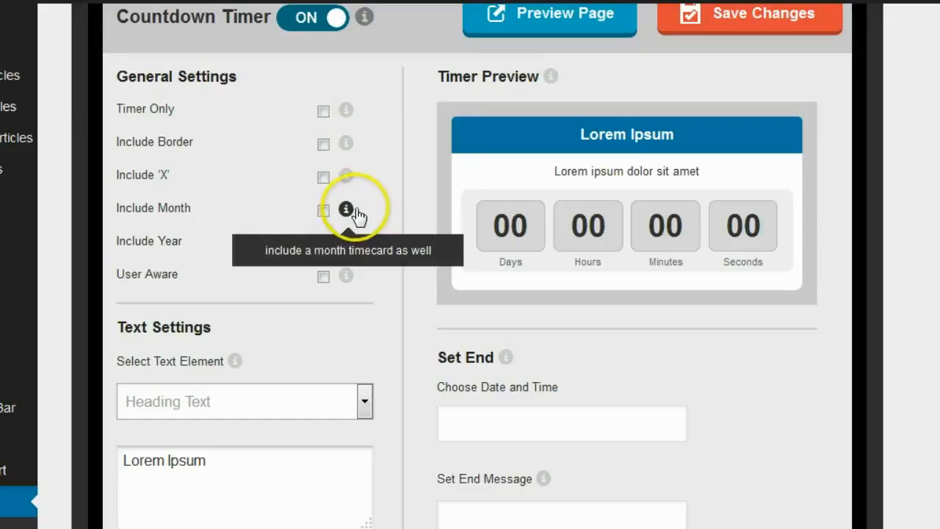
# Read the explanations for the Countdown Timer switch and Include Month, and review the timer's text, colour and end settings
pyautogui.click(385, 195)
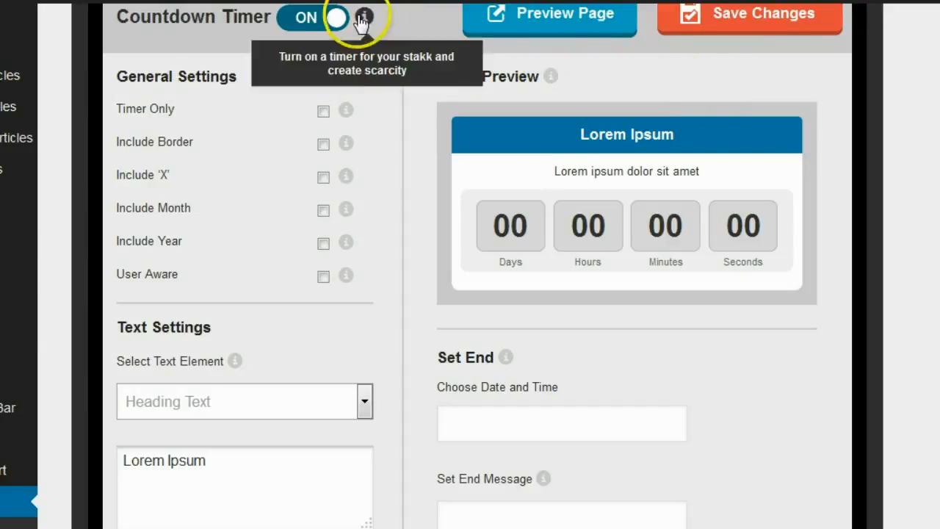
pyautogui.moveTo(352, 212)
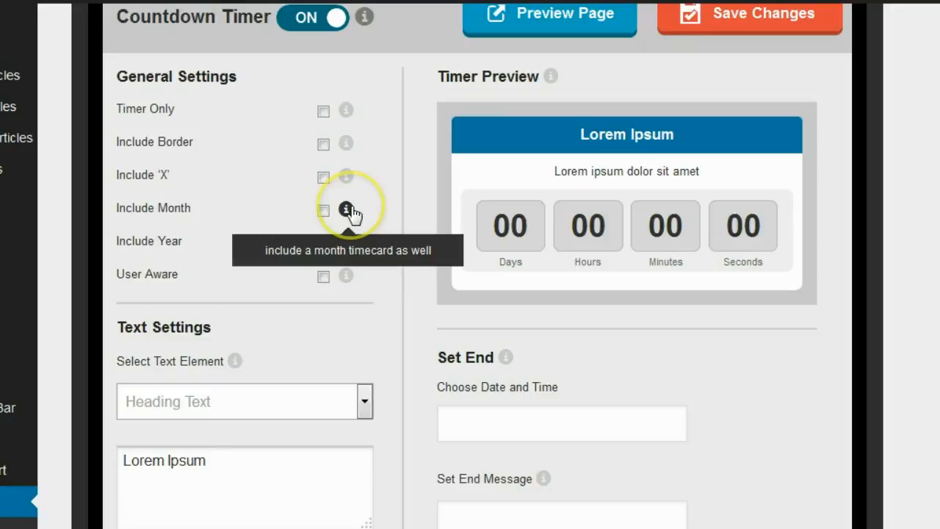
pyautogui.scroll(-3, 374, 298)
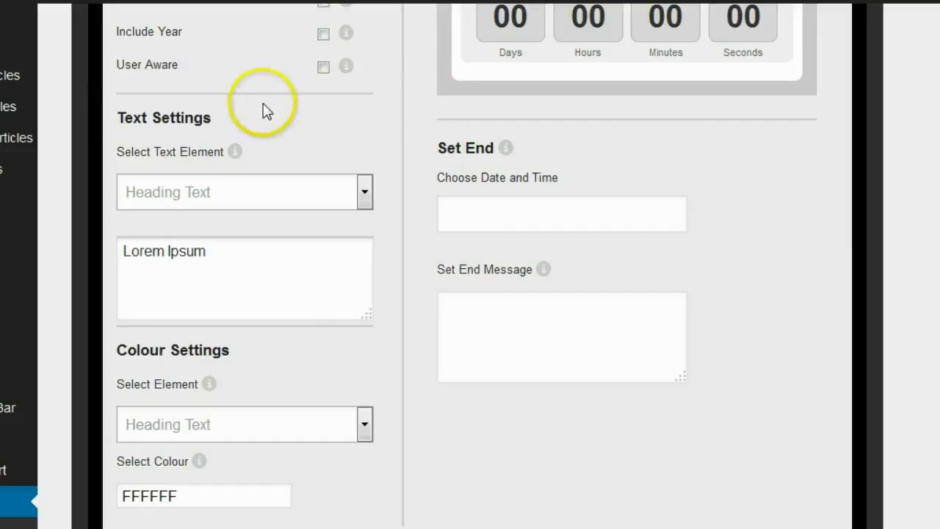
pyautogui.moveTo(232, 154)
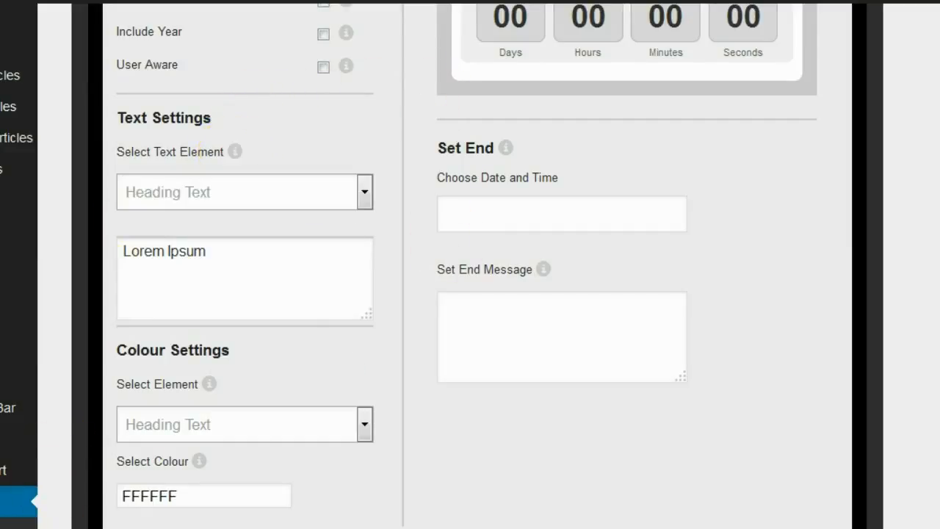
pyautogui.scroll(2, 239, 352)
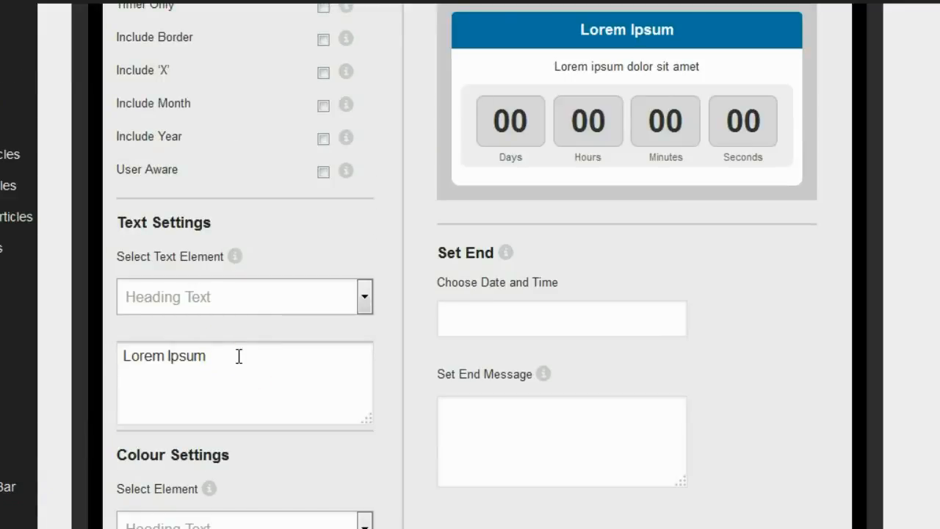
pyautogui.click(171, 367)
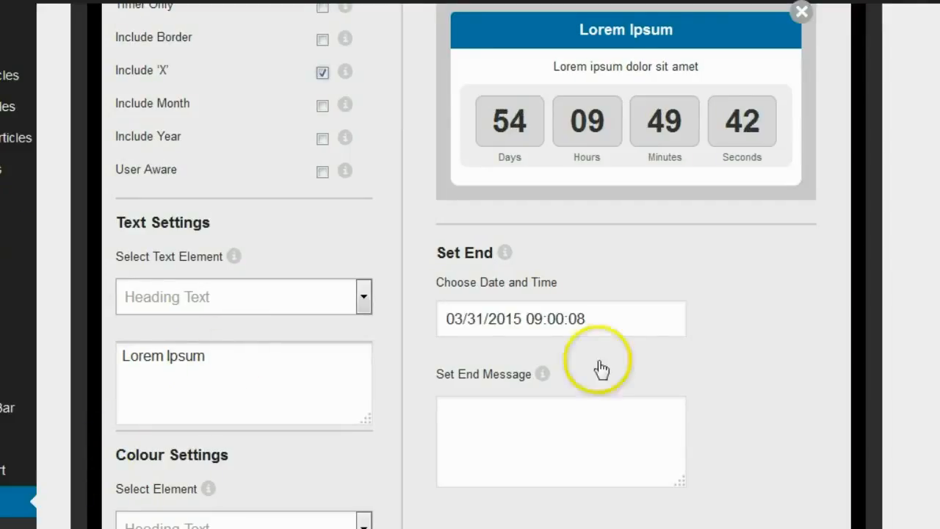
# Set the countdown's end date to 03/17/2015 and toggle the Include 'X' option off and back on
pyautogui.click(614, 317)
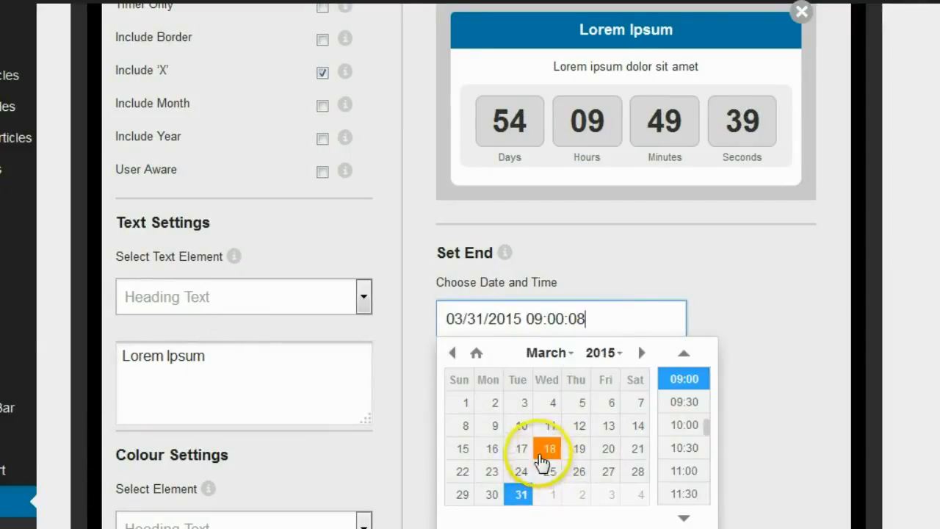
pyautogui.click(521, 451)
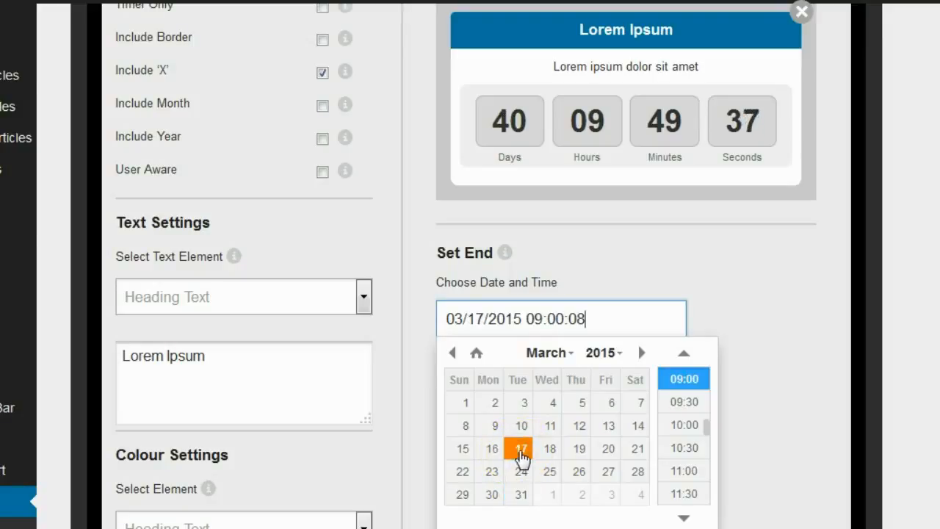
pyautogui.scroll(1, 544, 411)
pyautogui.scroll(2, 595, 220)
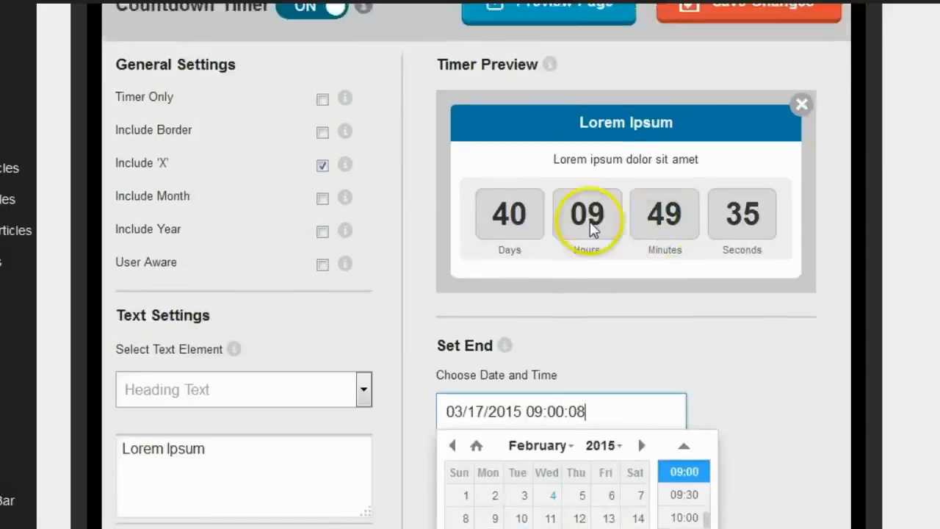
pyautogui.scroll(3, 593, 230)
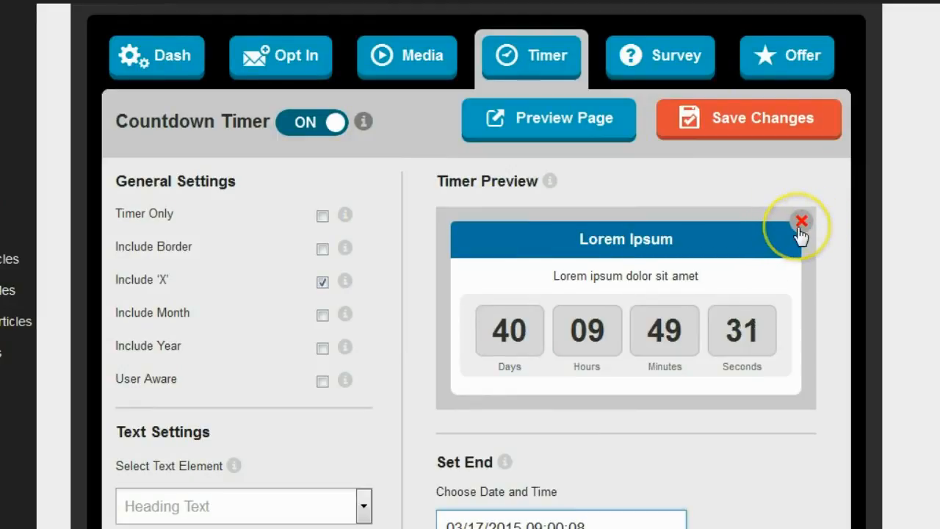
pyautogui.click(323, 282)
pyautogui.click(324, 284)
# Clear the Heading Text of the countdown timer
pyautogui.scroll(-3, 380, 248)
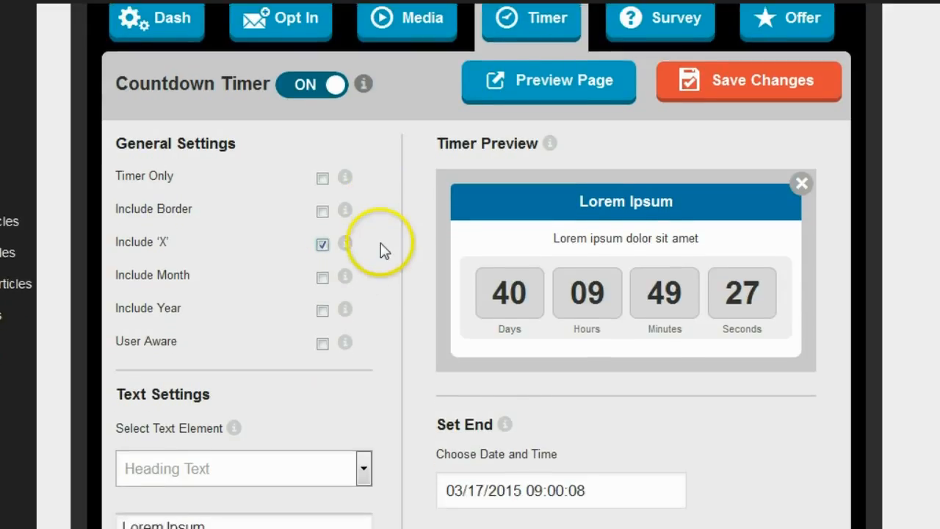
pyautogui.click(363, 413)
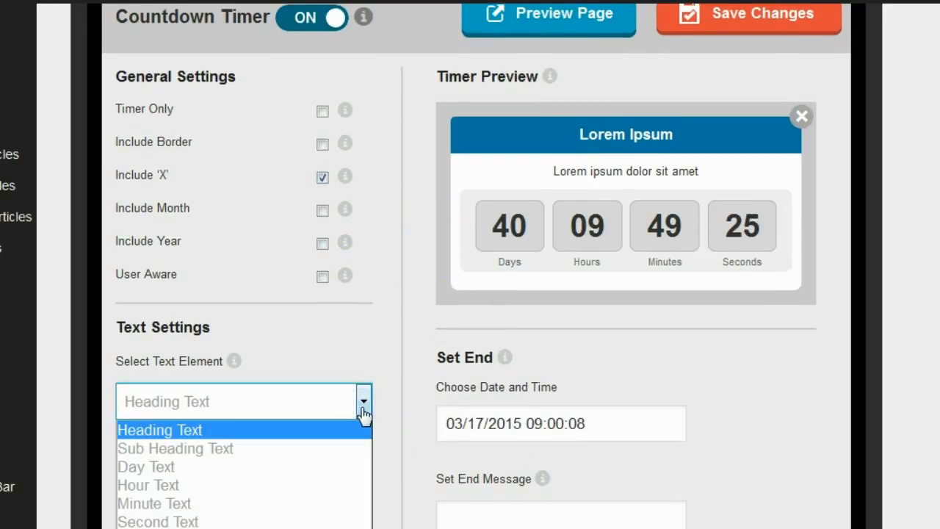
pyautogui.click(334, 429)
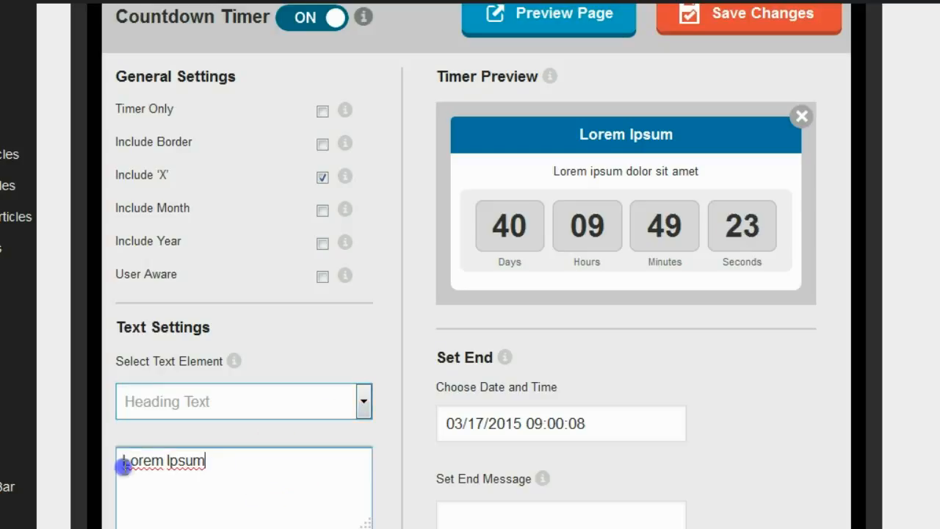
pyautogui.tripleClick(122, 464)
pyautogui.press('BackSpace')
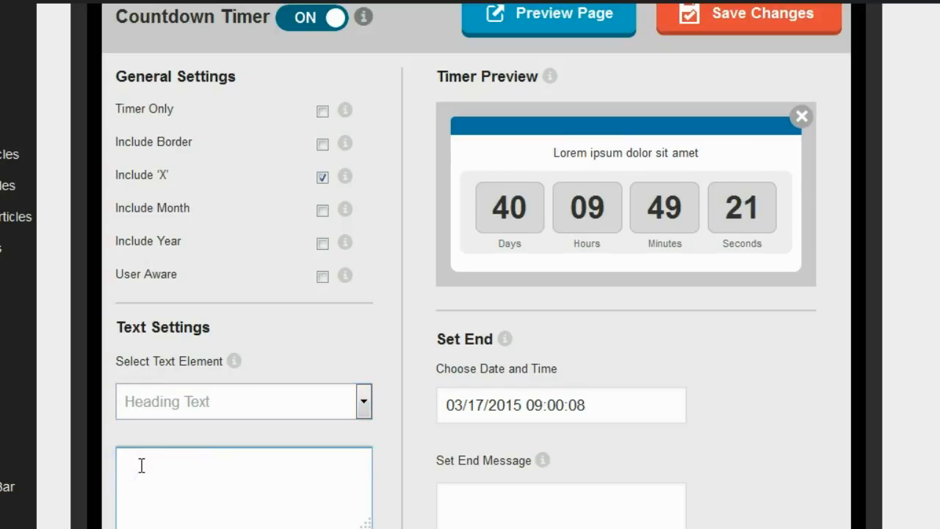
# Select the timer's Sub Heading Text element and delete its placeholder text
pyautogui.scroll(-3, 362, 389)
pyautogui.scroll(2, 358, 204)
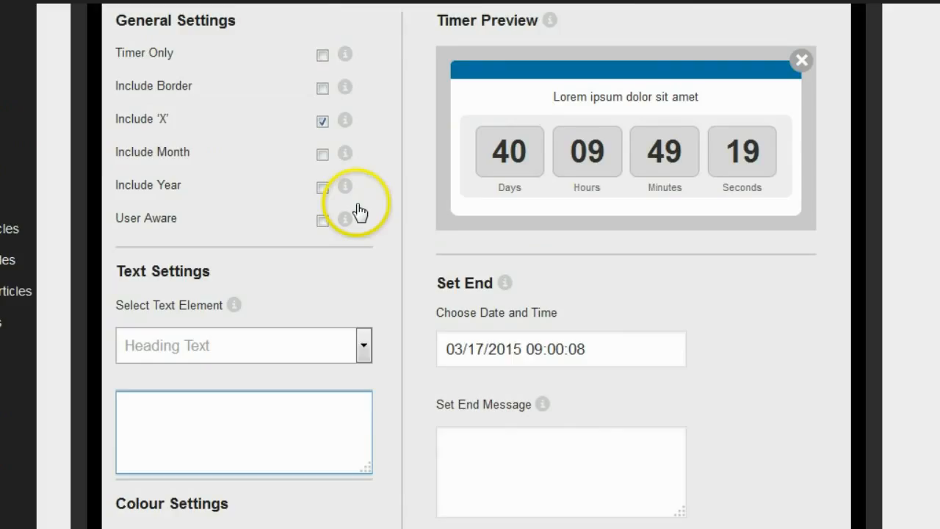
pyautogui.scroll(1, 361, 228)
pyautogui.scroll(-2, 363, 245)
pyautogui.click(363, 296)
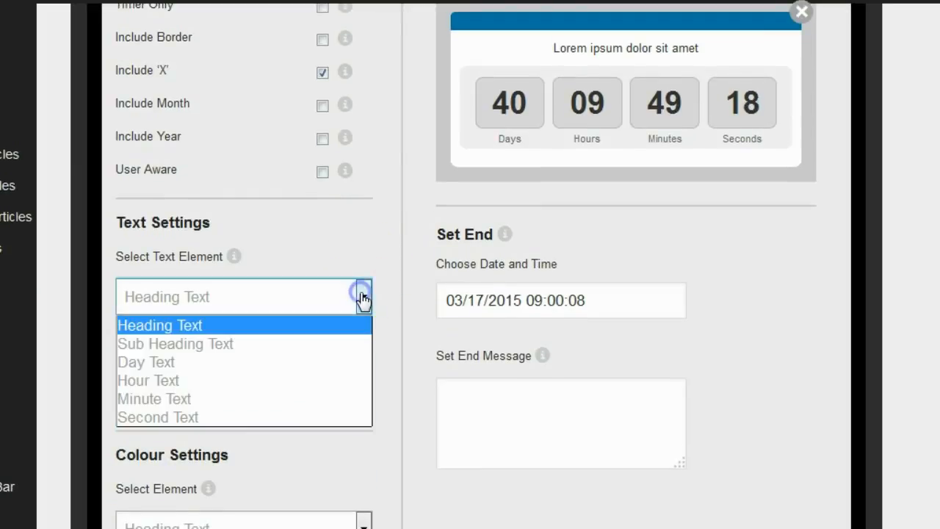
pyautogui.click(307, 355)
pyautogui.moveTo(296, 357); pyautogui.dragTo(68, 359)
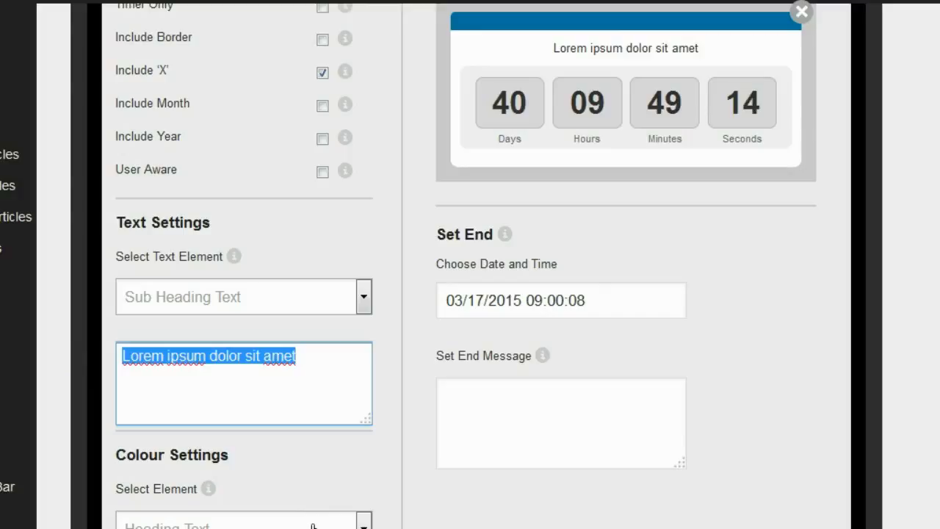
pyautogui.press('BackSpace')
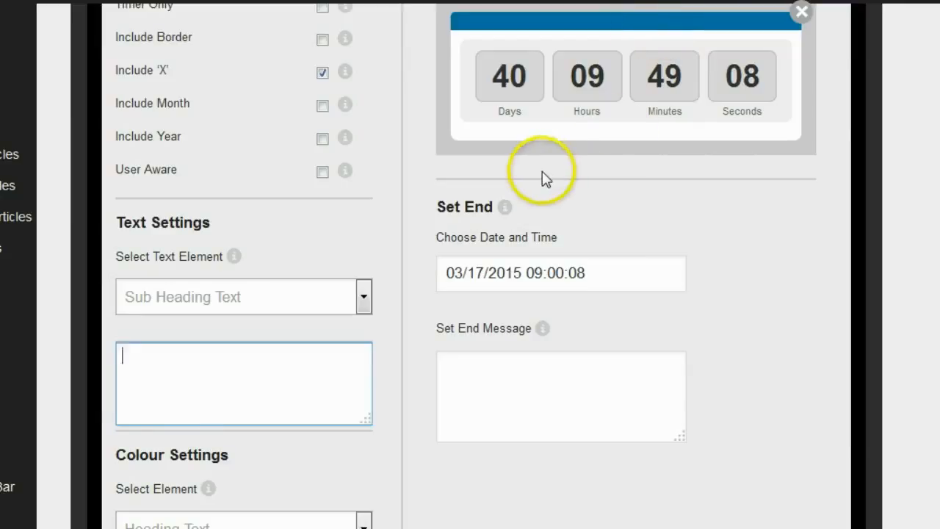
# Set the timer's Heading Background colour to dark red A20606, check it in the timer preview, and save the changes
pyautogui.scroll(-3, 558, 180)
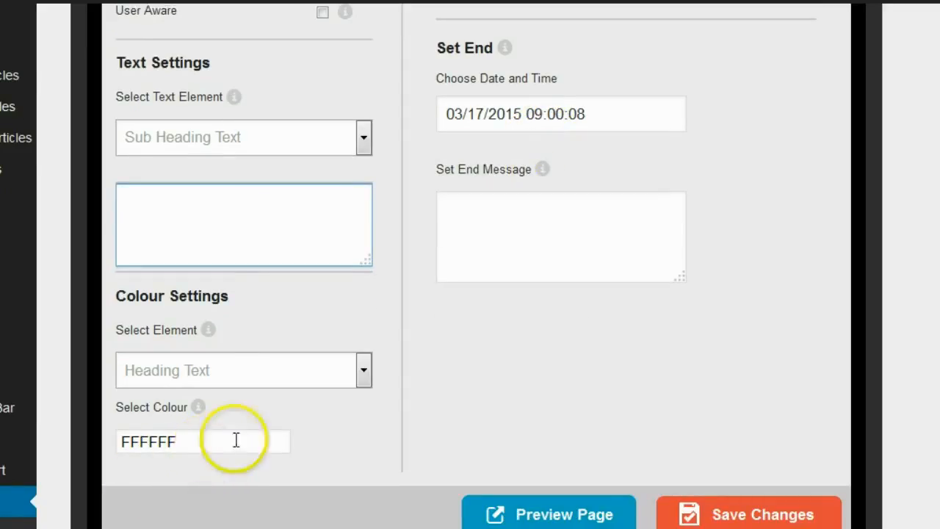
pyautogui.click(362, 373)
pyautogui.click(321, 417)
pyautogui.click(258, 458)
pyautogui.moveTo(184, 496); pyautogui.dragTo(123, 486)
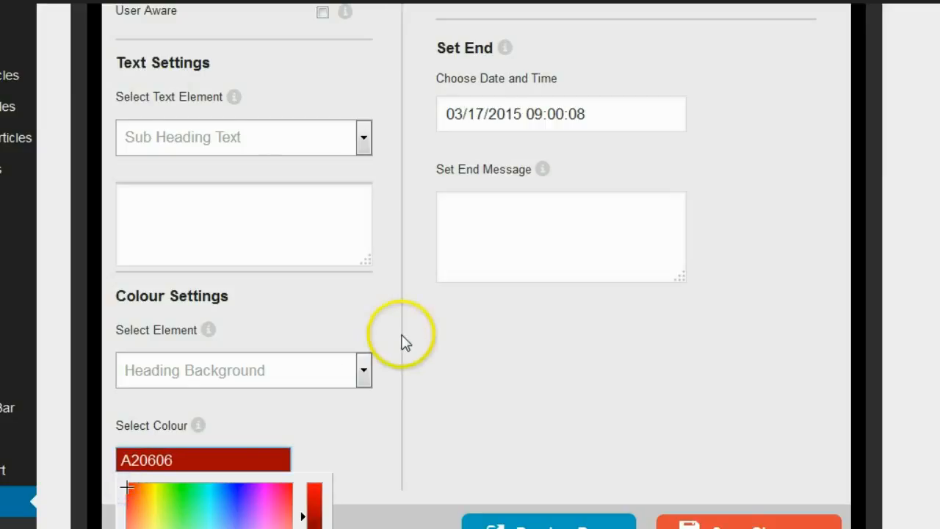
pyautogui.click(462, 401)
pyautogui.scroll(-1, 464, 406)
pyautogui.scroll(5, 462, 406)
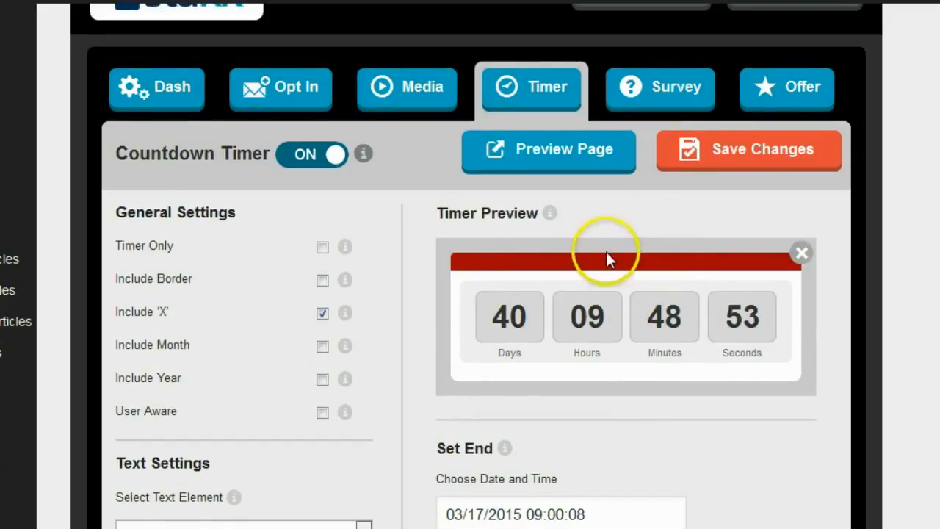
pyautogui.scroll(-5, 607, 257)
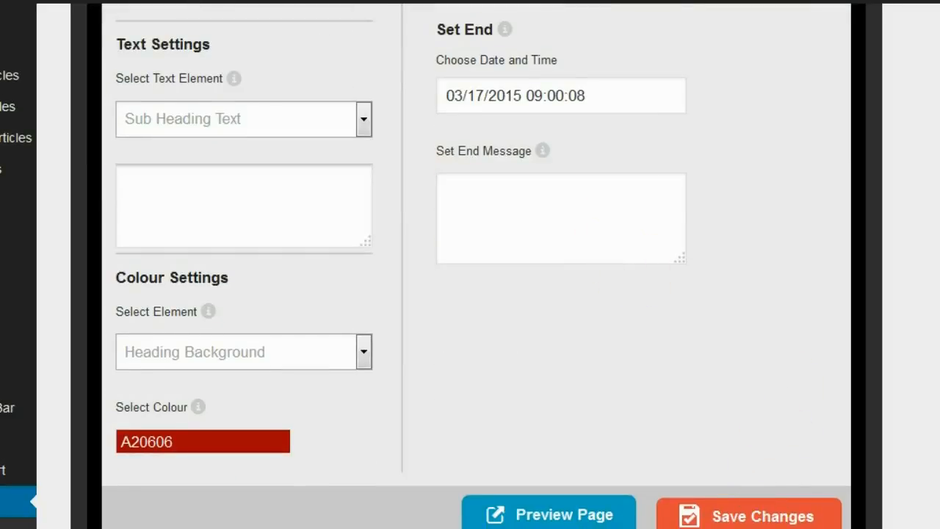
pyautogui.click(746, 516)
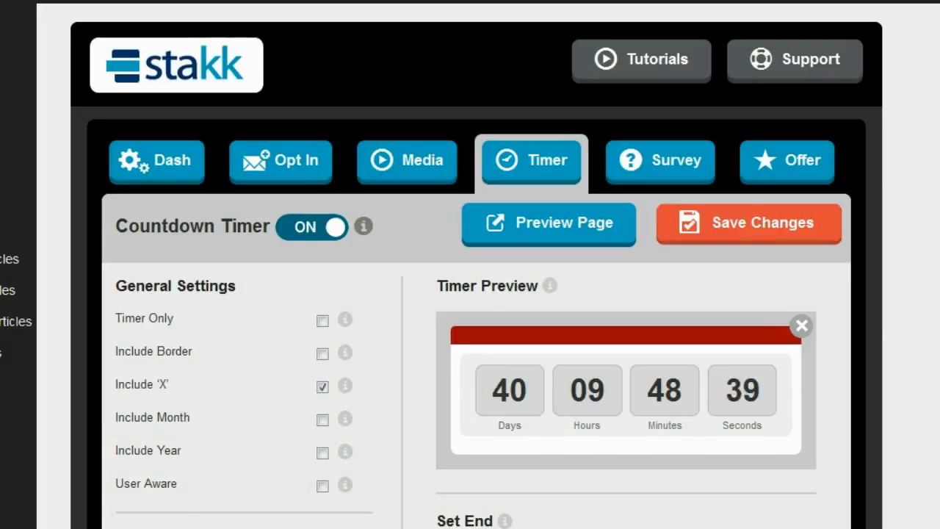
# Open the stakk's dashboard and look through the available layout templates
pyautogui.click(185, 170)
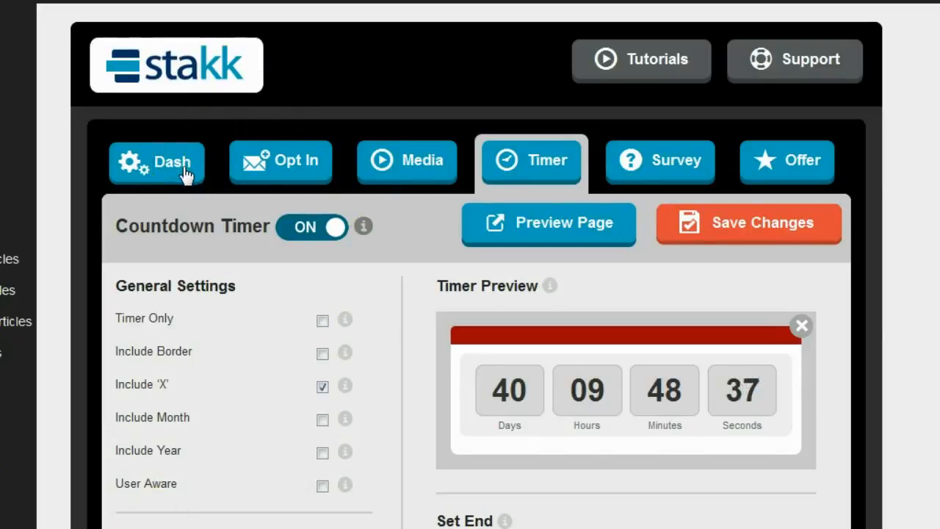
pyautogui.click(184, 172)
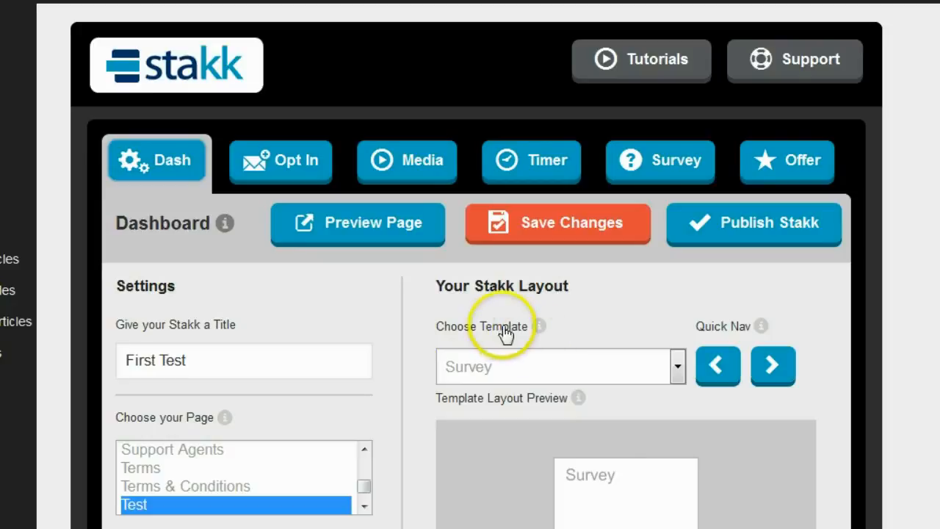
pyautogui.click(676, 368)
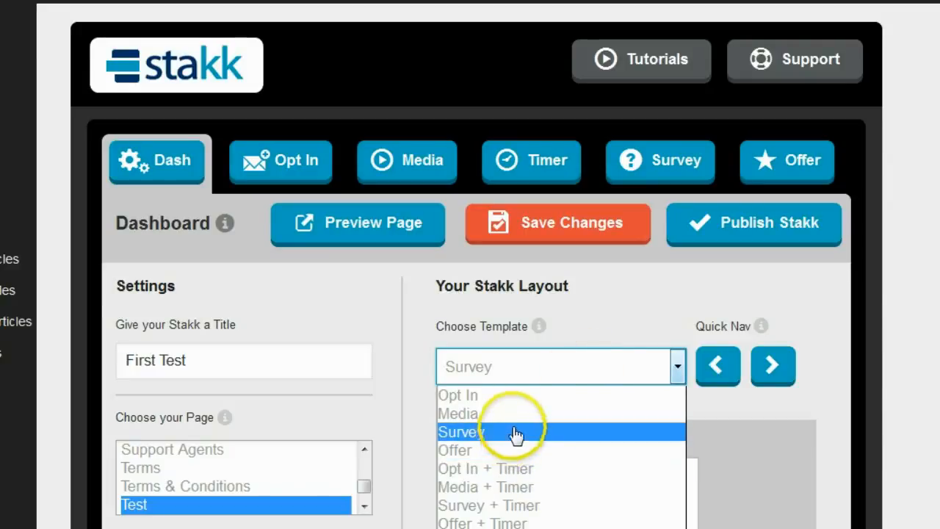
pyautogui.click(655, 287)
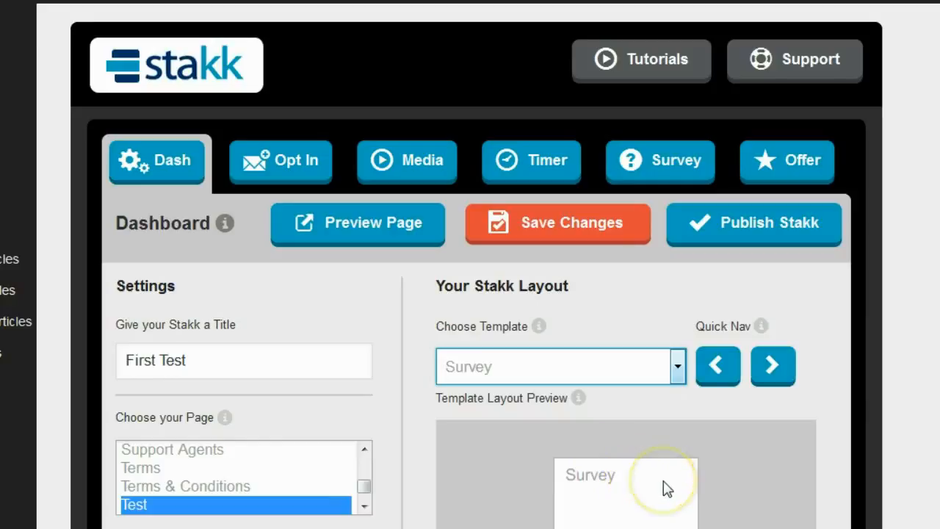
# Set the stakk's layout template to Opt In, review the email opt-in settings, and return to the dashboard
pyautogui.scroll(-3, 672, 470)
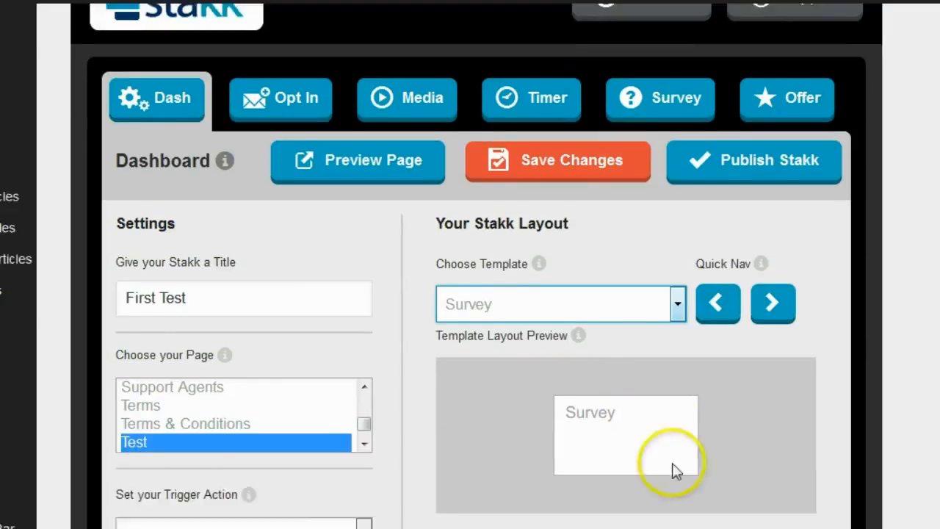
pyautogui.click(676, 269)
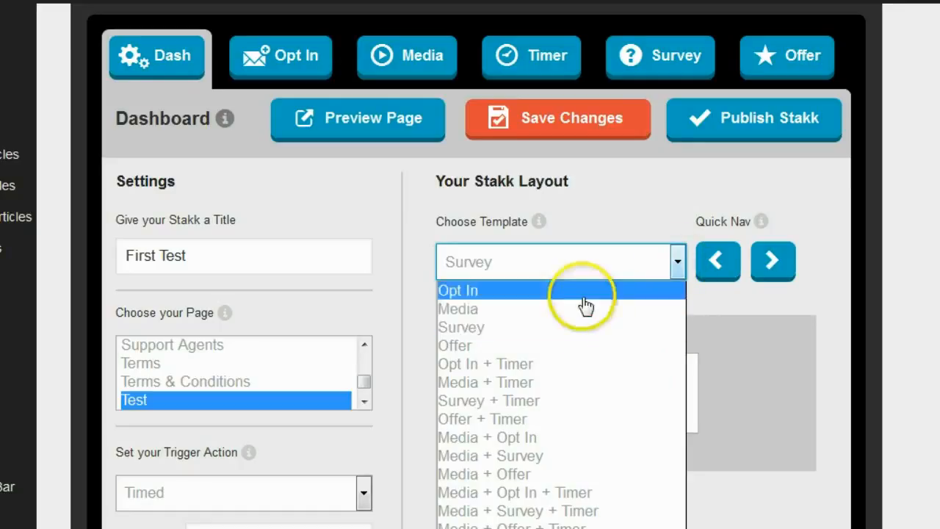
pyautogui.click(586, 292)
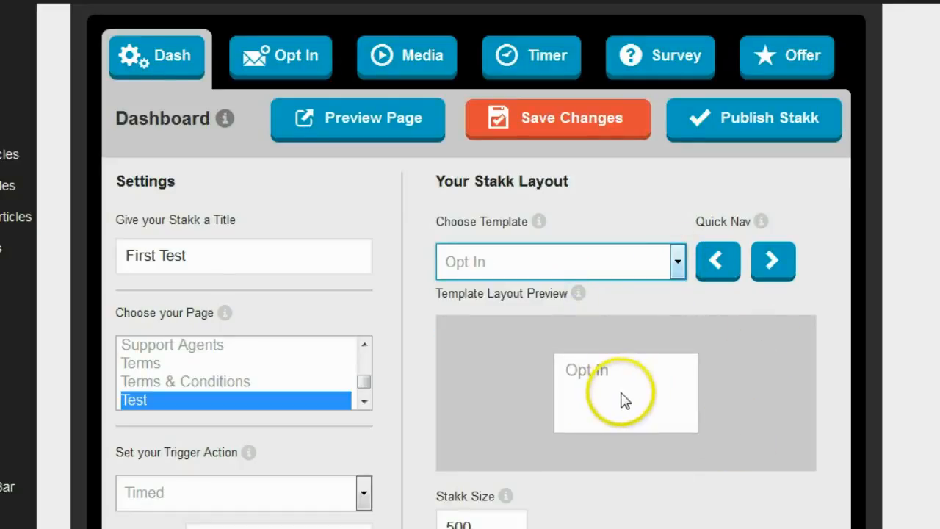
pyautogui.click(305, 62)
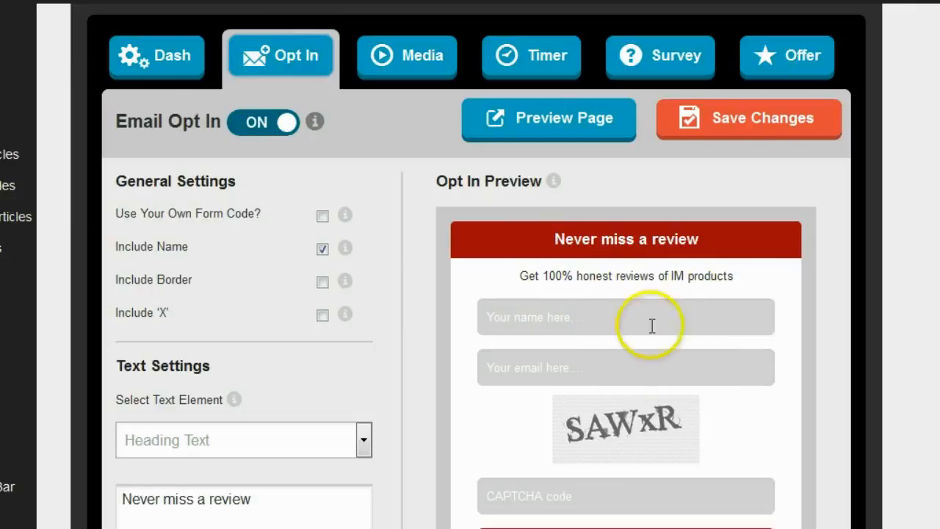
pyautogui.click(153, 58)
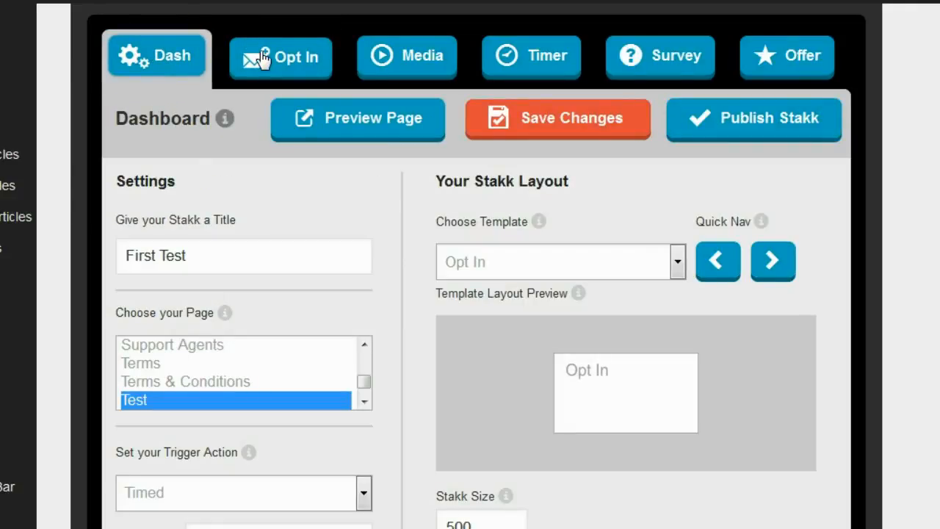
# Set the stakk's layout template to Opt In + Timer and save the changes
pyautogui.click(677, 262)
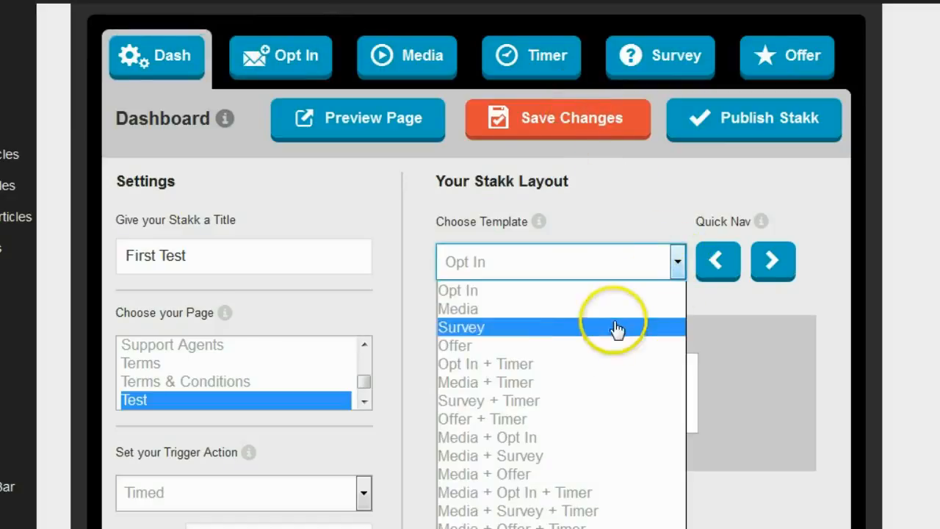
pyautogui.click(563, 366)
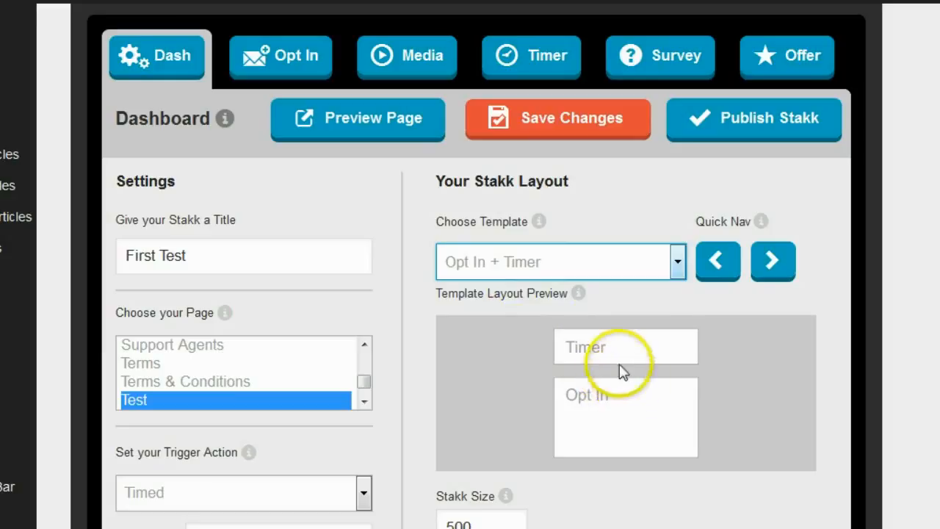
pyautogui.click(557, 129)
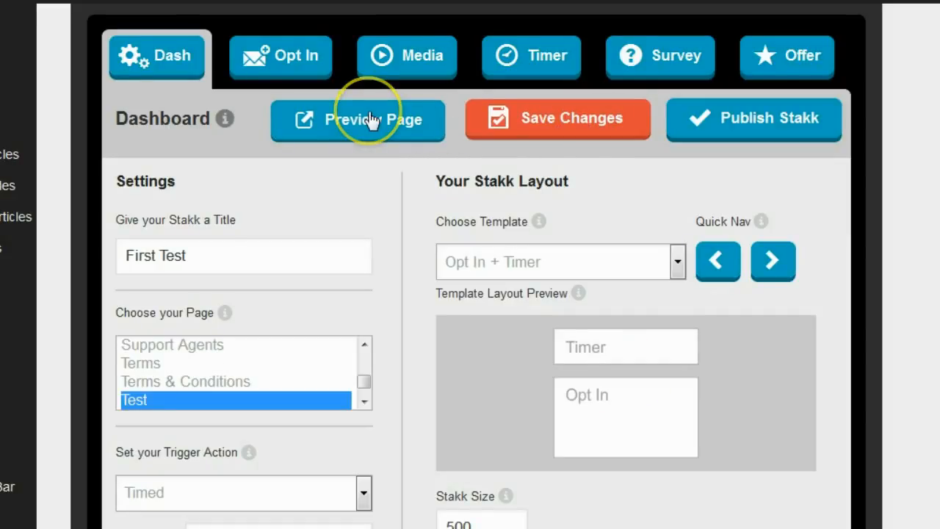
# Preview the page carrying the stakk, and look through the available trigger actions
pyautogui.click(371, 120)
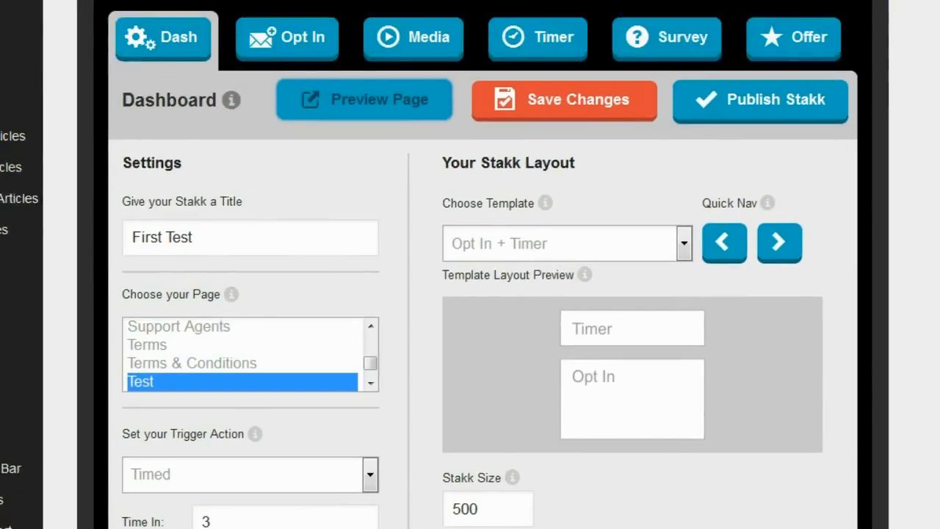
pyautogui.scroll(-3, 609, 200)
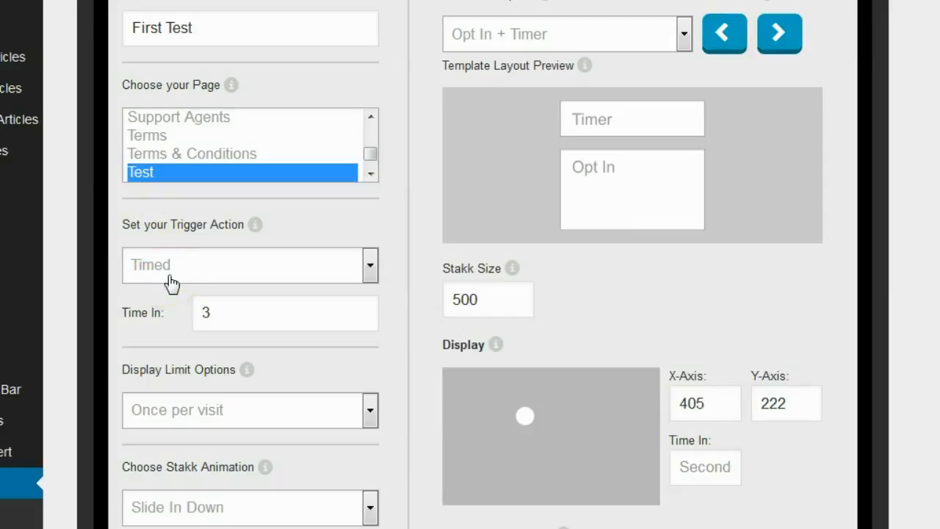
pyautogui.click(224, 316)
pyautogui.click(369, 266)
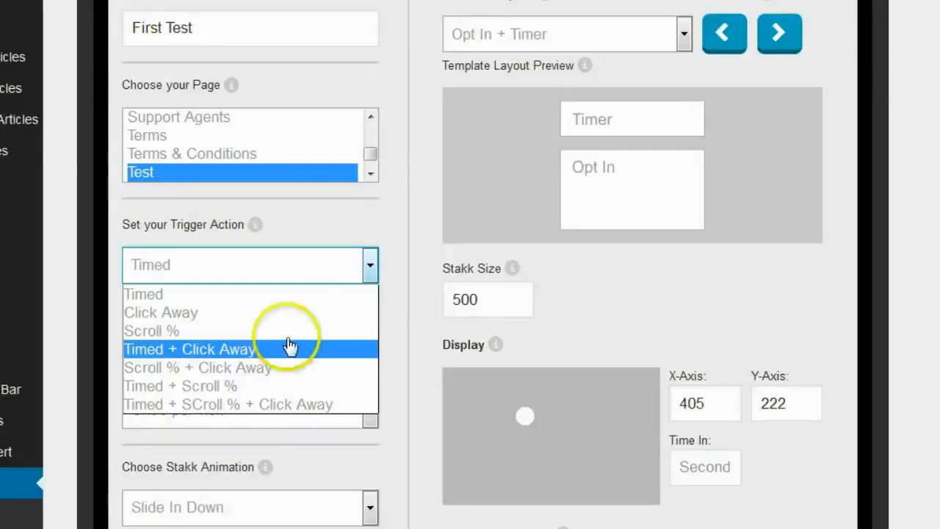
pyautogui.click(360, 224)
# Set the stakk animation to Tada
pyautogui.scroll(-2, 360, 229)
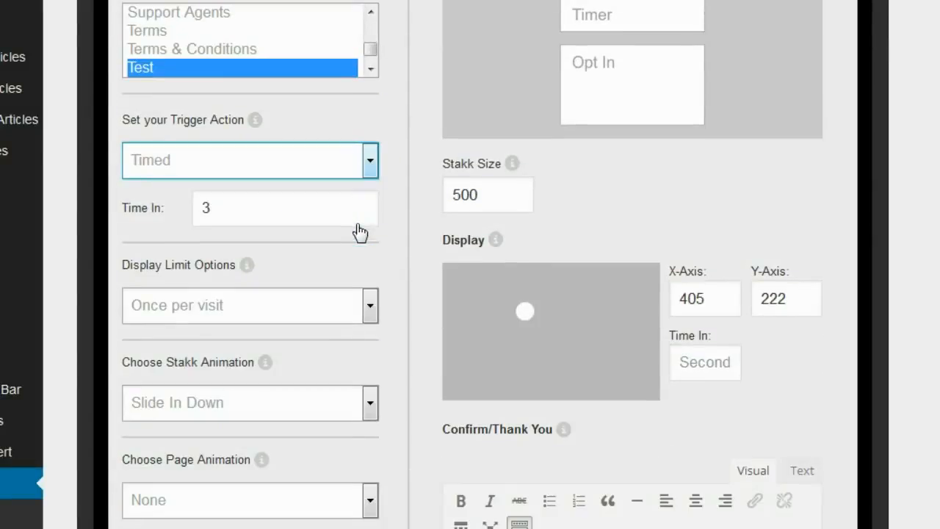
pyautogui.scroll(-2, 360, 225)
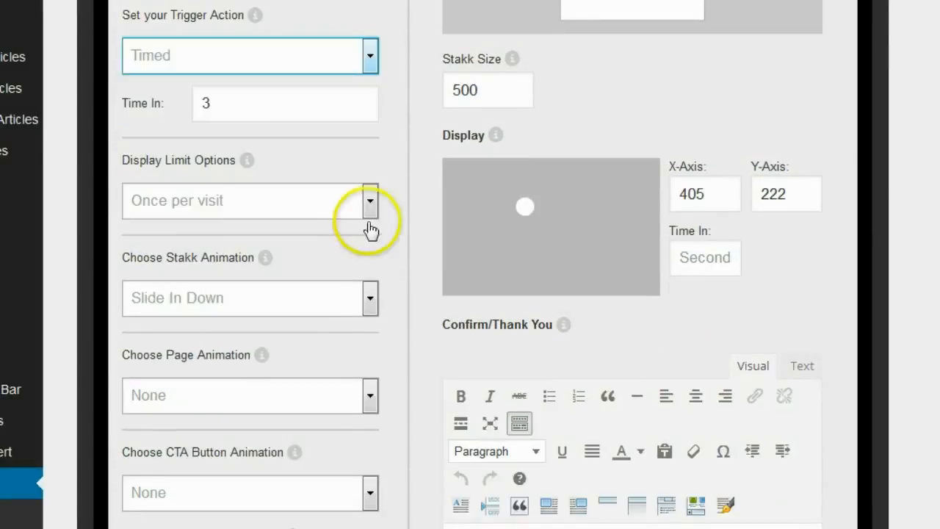
pyautogui.click(365, 303)
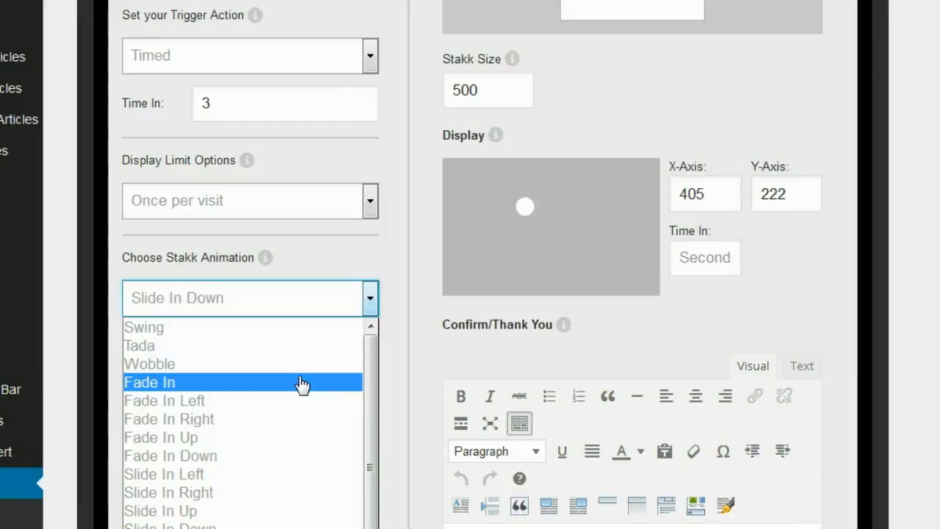
pyautogui.moveTo(301, 382); pyautogui.dragTo(272, 382)
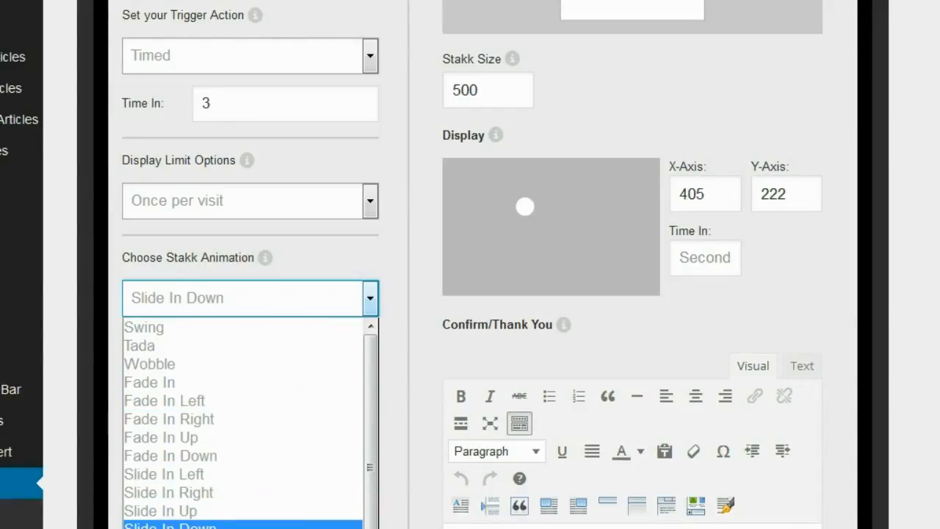
pyautogui.click(224, 345)
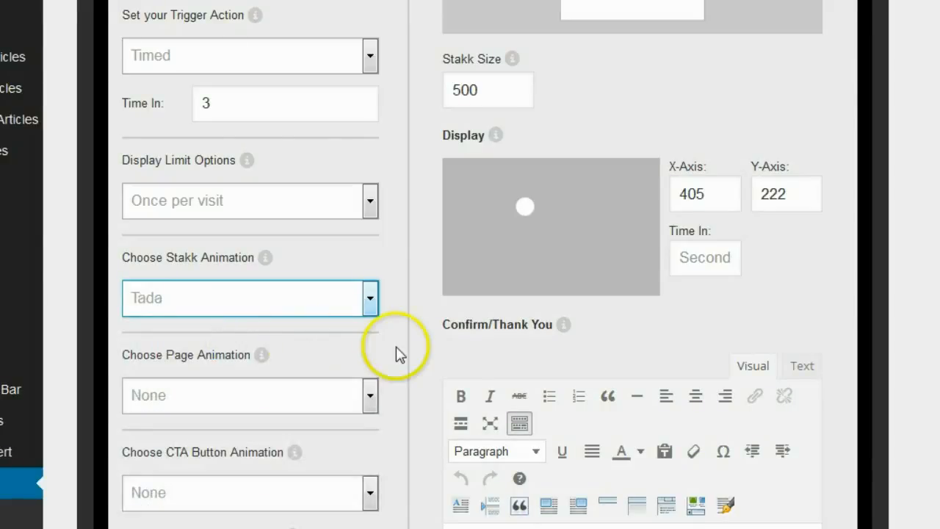
# Set the stakk's layout template to Opt In and preview the page with the changes saved
pyautogui.scroll(4, 443, 357)
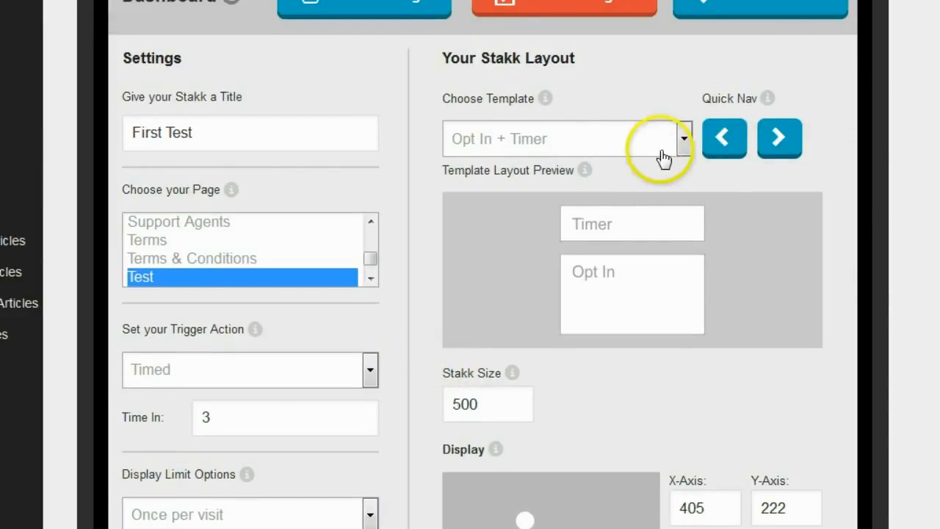
pyautogui.click(683, 140)
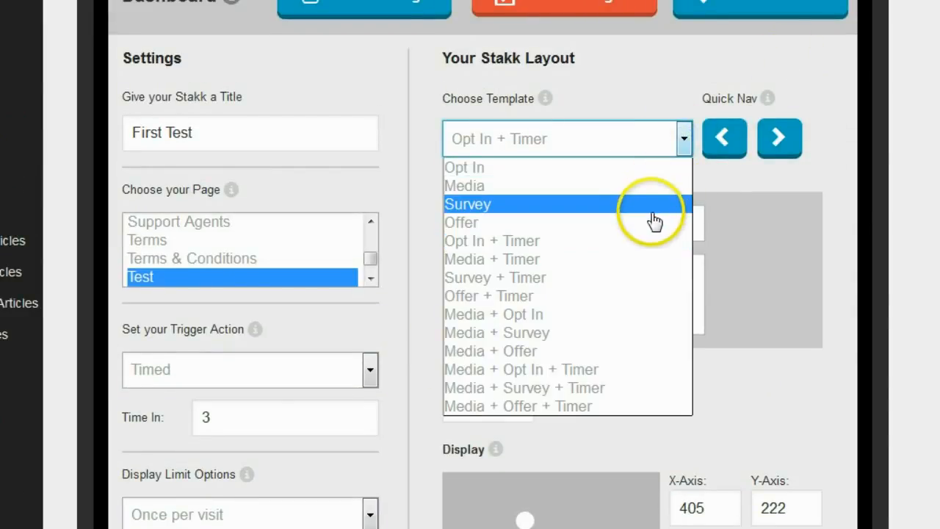
pyautogui.click(645, 168)
pyautogui.scroll(3, 749, 233)
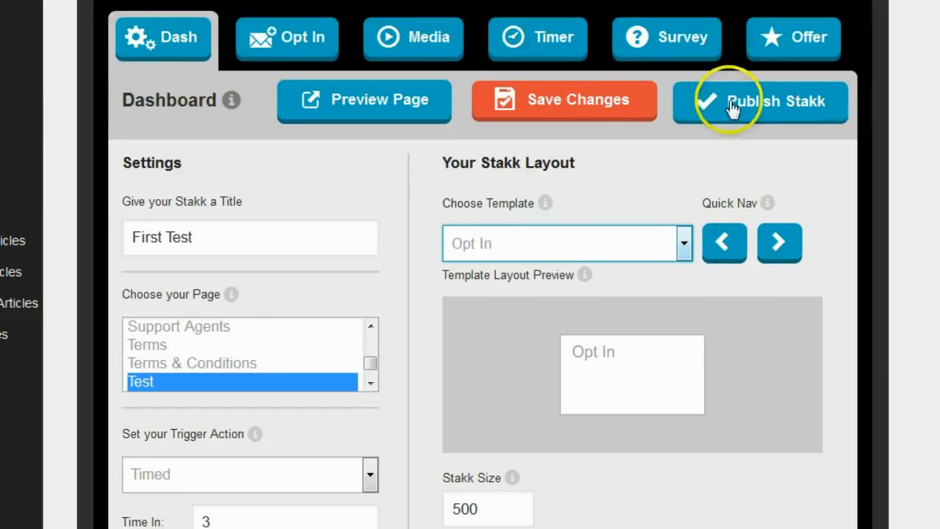
pyautogui.click(593, 100)
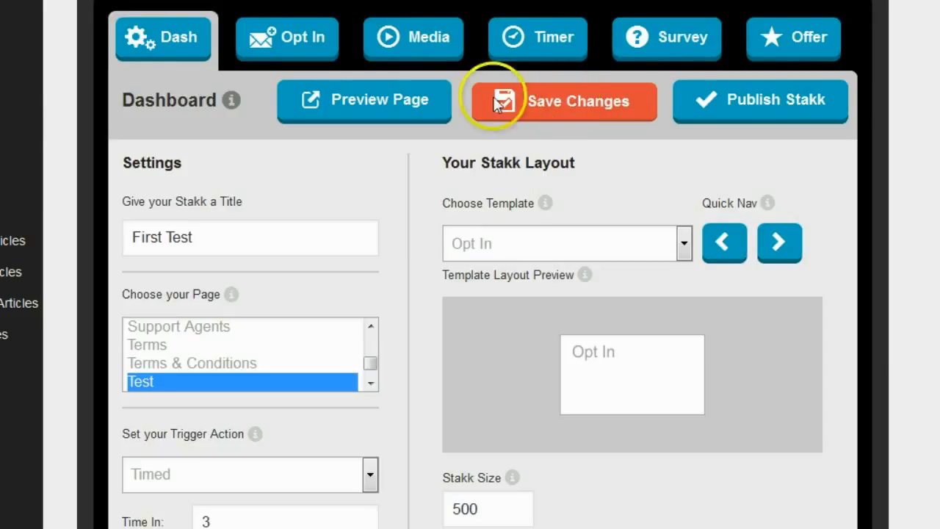
pyautogui.click(415, 105)
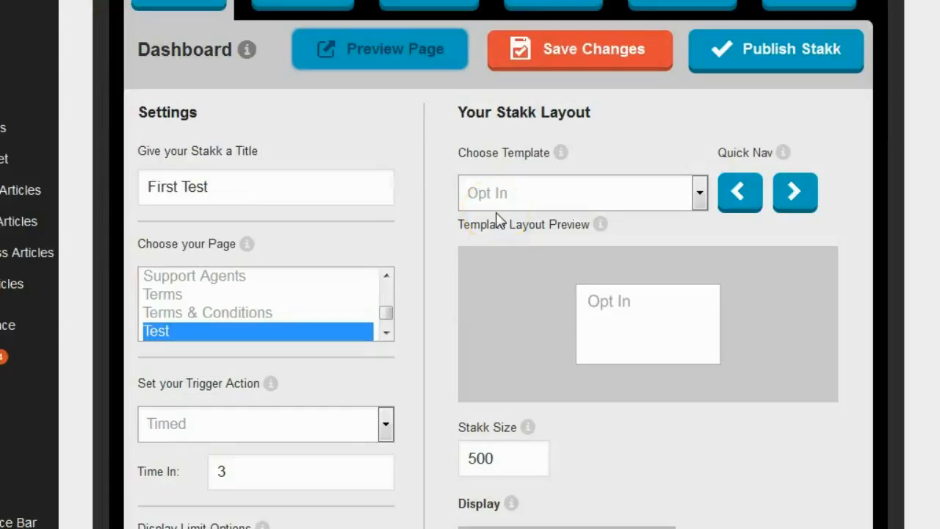
# Open the Stakk Size value for editing
pyautogui.scroll(-3, 496, 214)
pyautogui.click(525, 253)
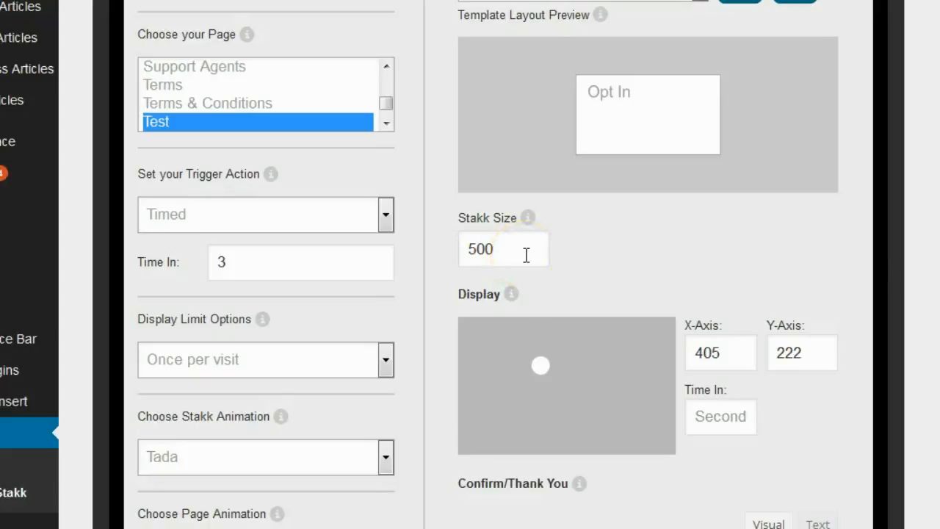
pyautogui.click(526, 255)
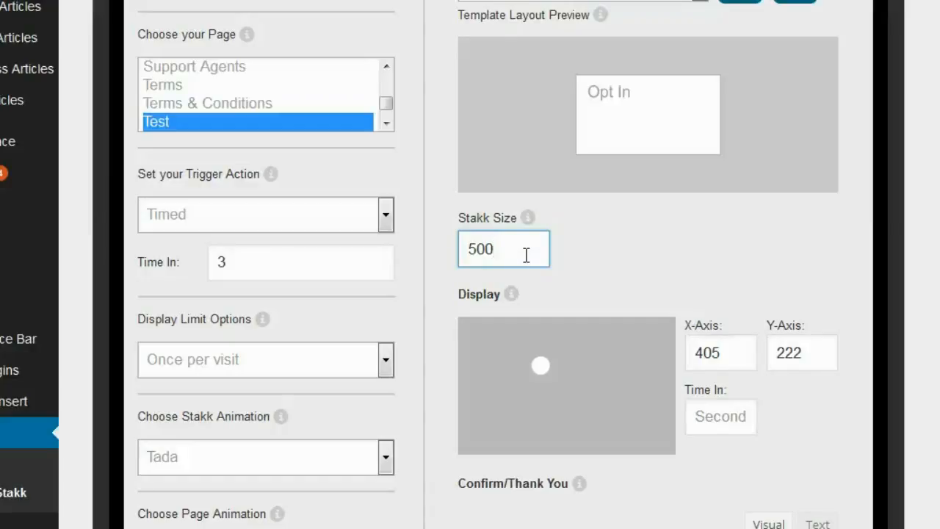
# Try the stakk's display marker near the upper-left corner at about X 55, Y 60, and towards the lower right at about X 744, Y 450
pyautogui.scroll(-3, 645, 264)
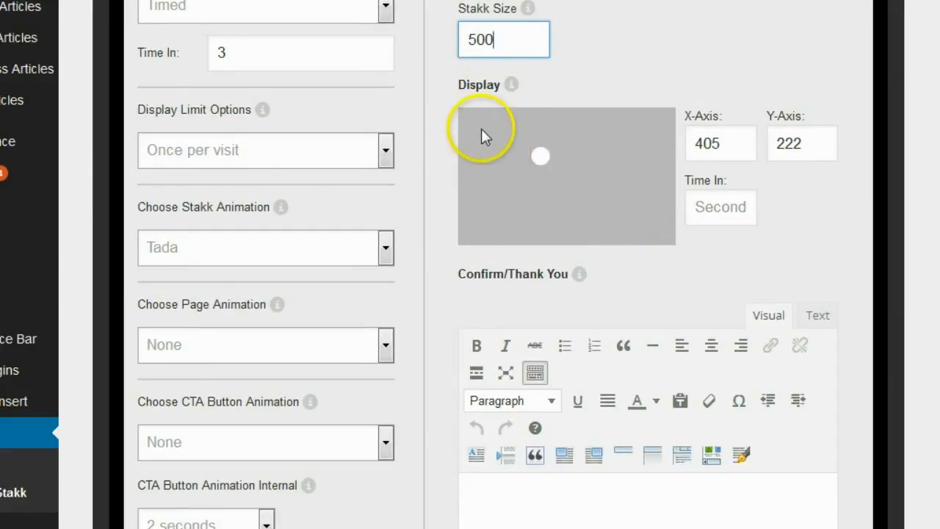
pyautogui.click(545, 157)
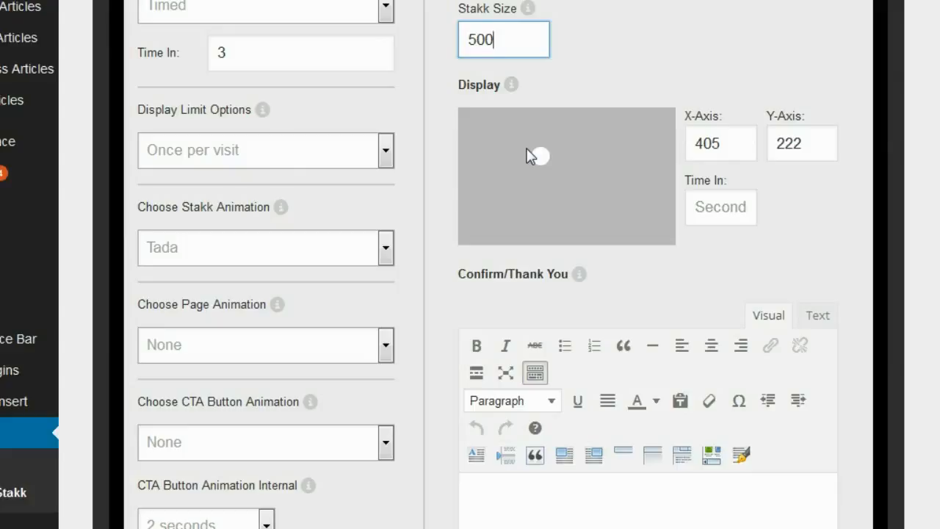
pyautogui.click(539, 158)
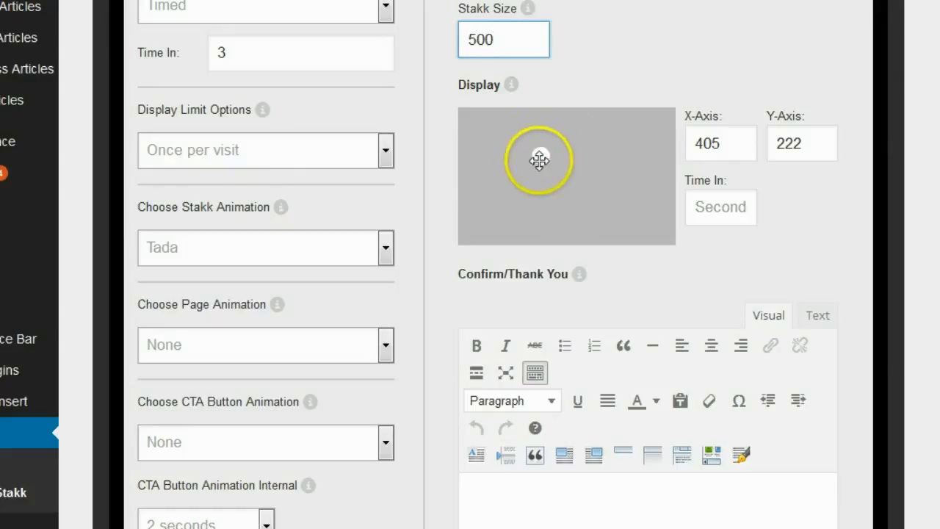
pyautogui.moveTo(539, 159); pyautogui.dragTo(481, 132)
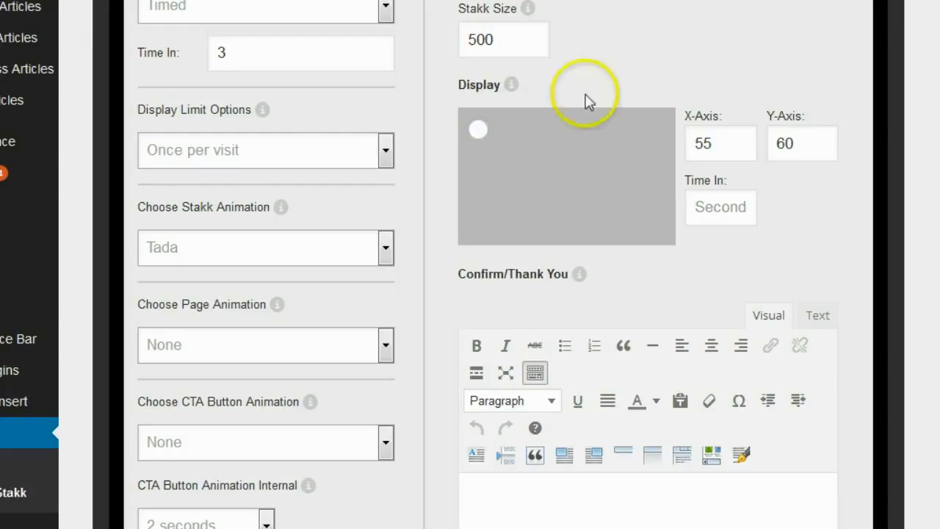
pyautogui.moveTo(478, 130); pyautogui.dragTo(604, 200)
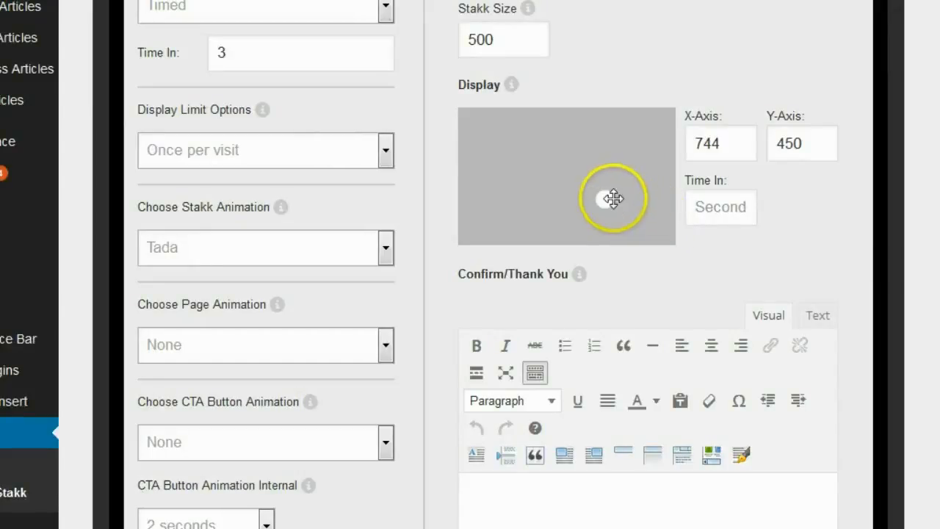
# Reposition the stakk's display marker left of and above the display area's centre, at about X 344, Y 217
pyautogui.moveTo(606, 199); pyautogui.dragTo(535, 169)
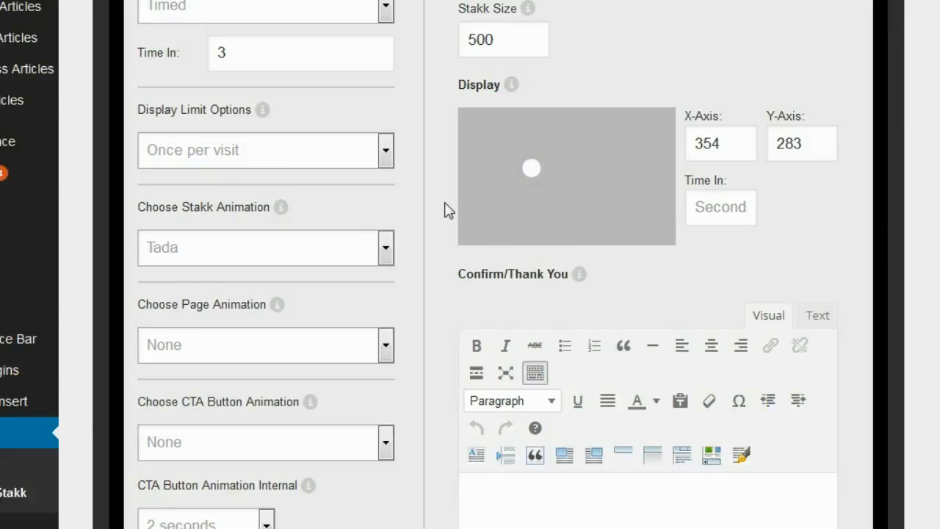
pyautogui.moveTo(532, 166); pyautogui.dragTo(570, 177)
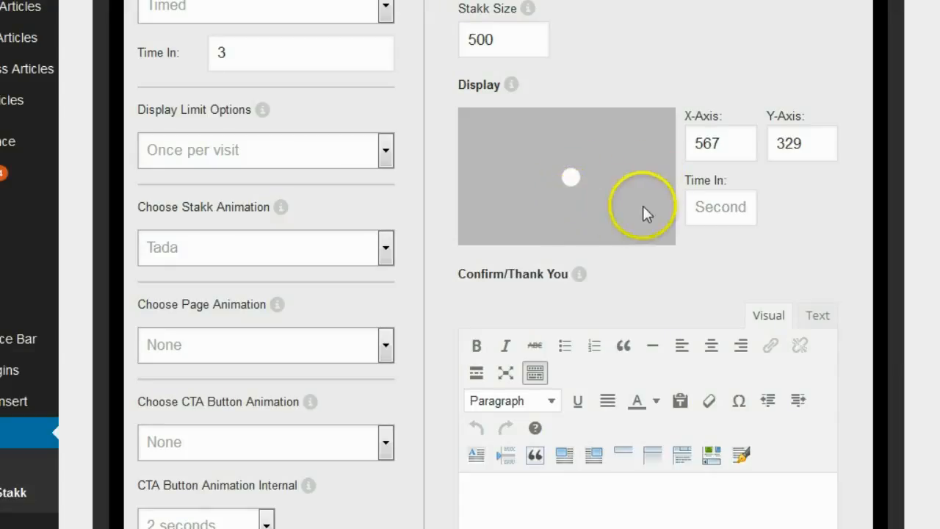
pyautogui.moveTo(575, 177); pyautogui.dragTo(536, 155)
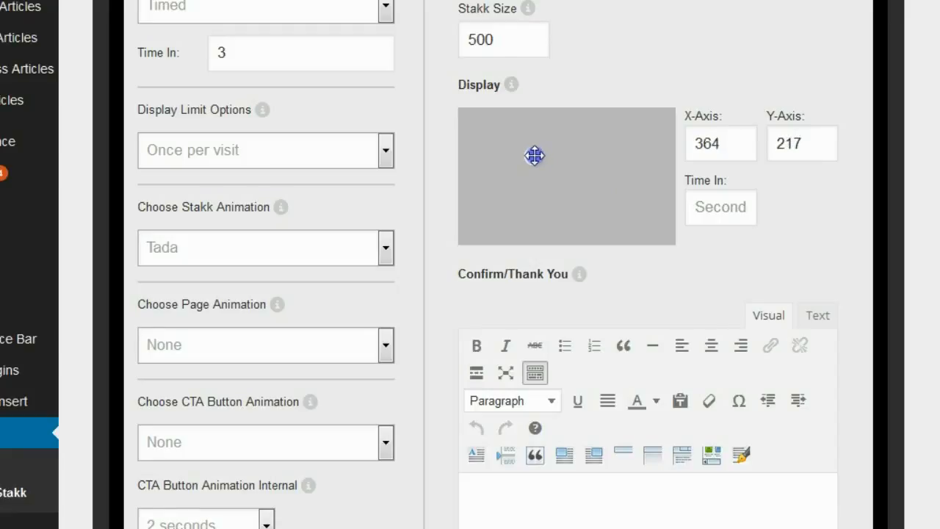
pyautogui.click(535, 34)
pyautogui.click(485, 41)
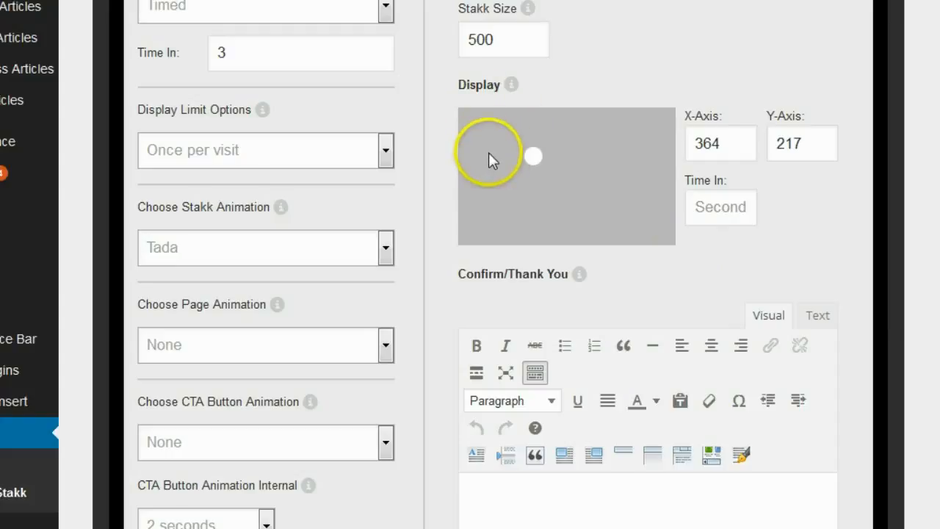
pyautogui.moveTo(539, 155); pyautogui.dragTo(542, 176)
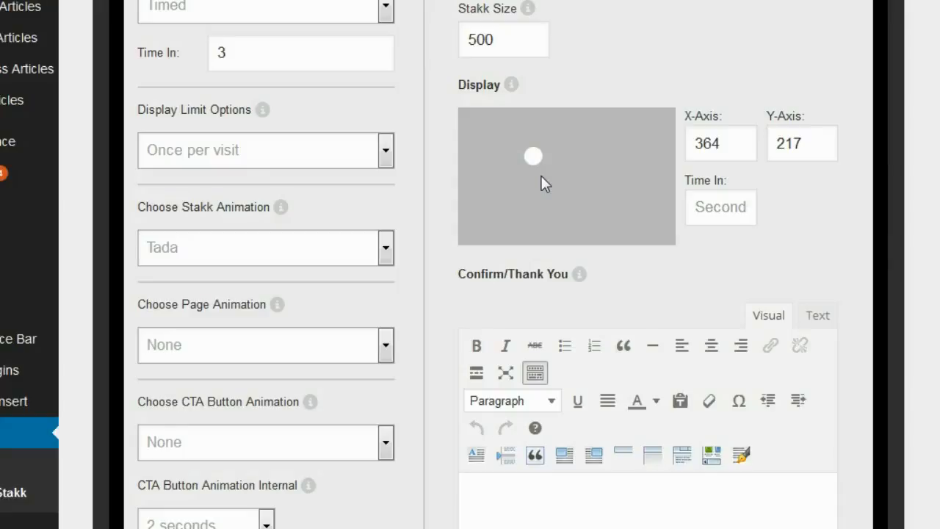
pyautogui.moveTo(537, 156); pyautogui.dragTo(529, 154)
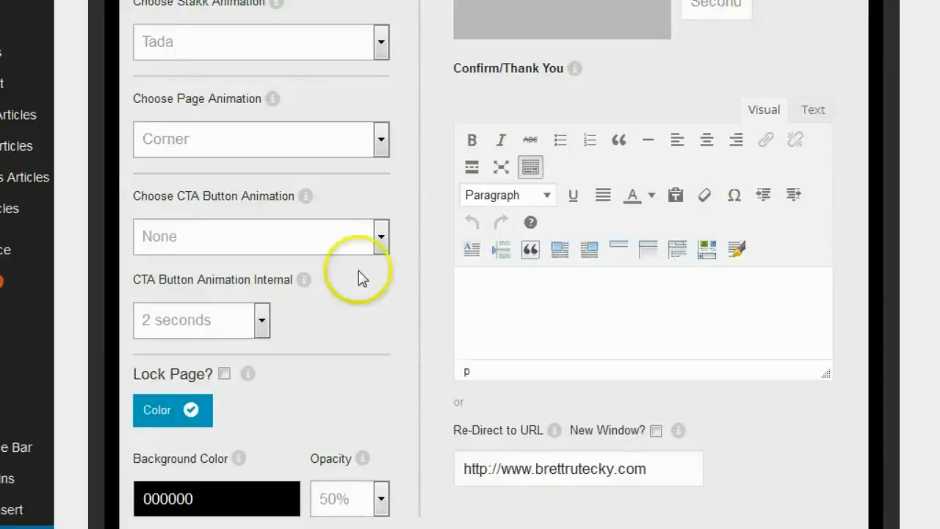
# Look through the available CTA button animations and page animations
pyautogui.click(380, 237)
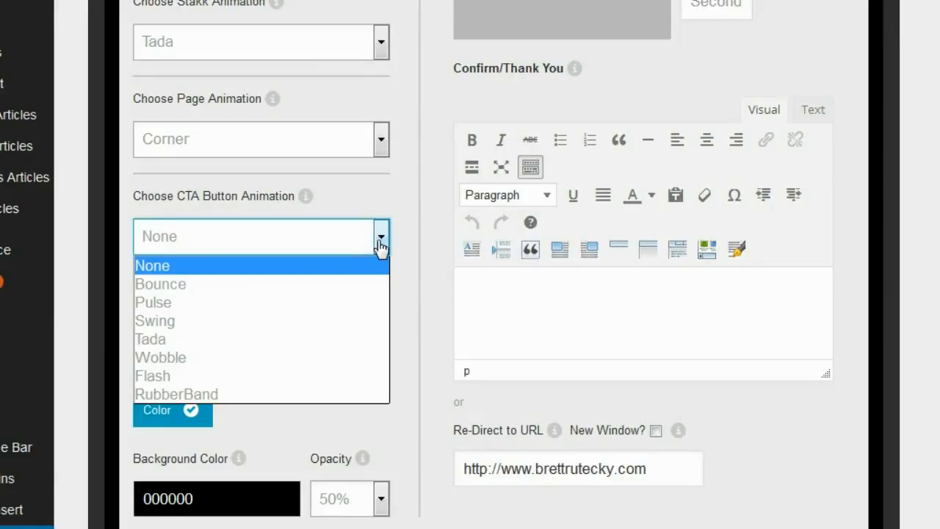
pyautogui.click(378, 141)
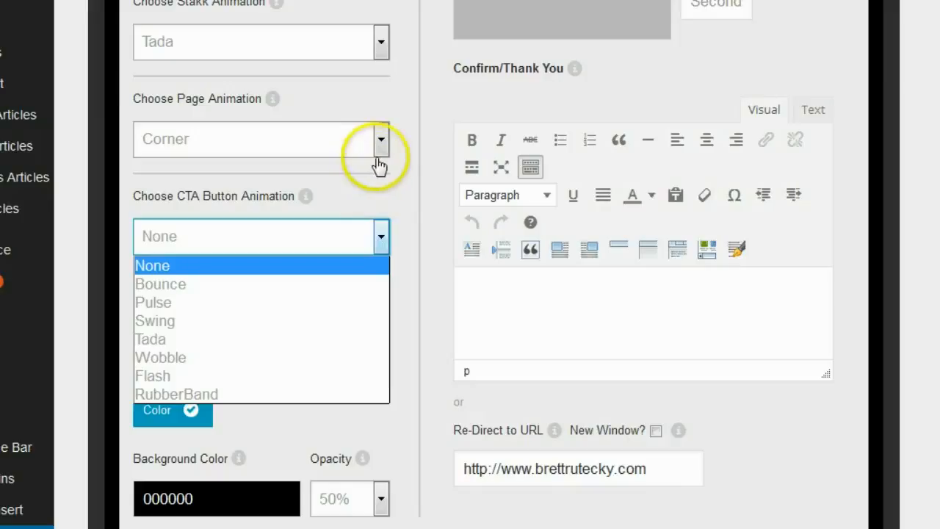
pyautogui.click(379, 142)
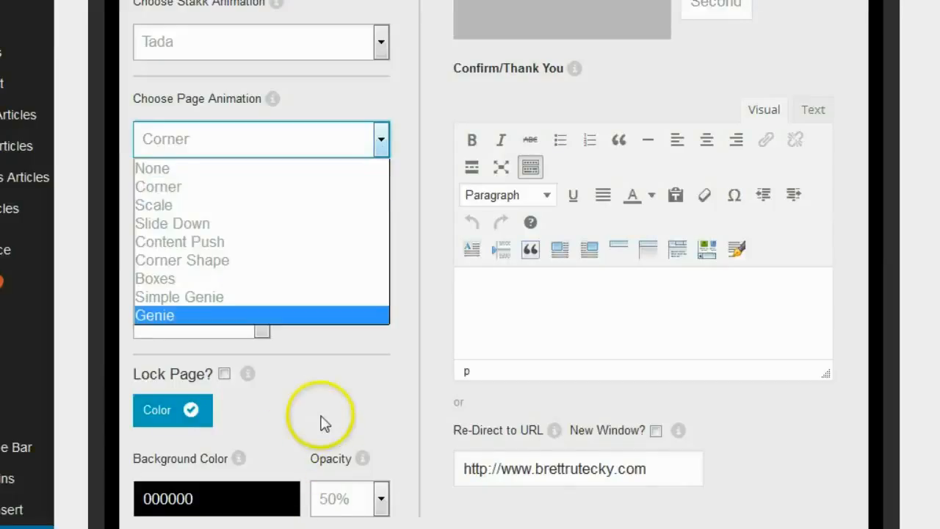
pyautogui.click(318, 390)
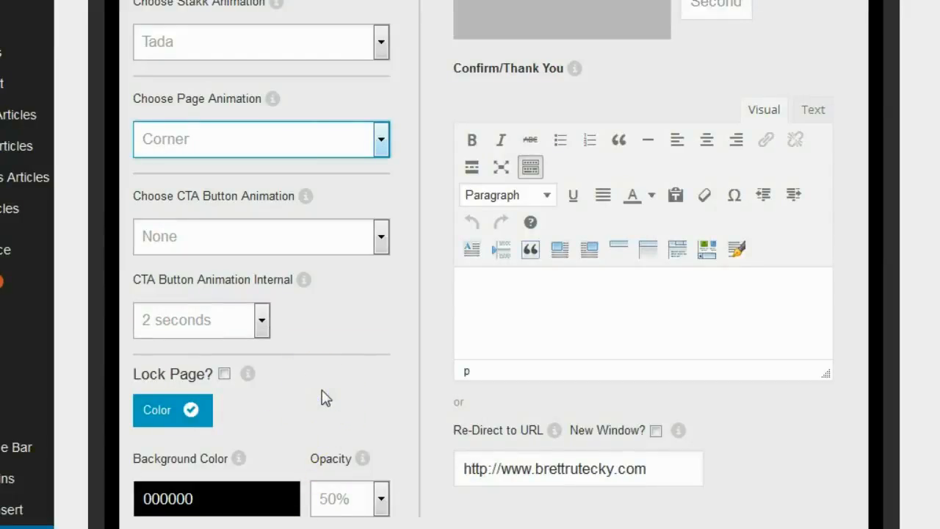
# Try the Lock Page option by enabling it and turning it back off
pyautogui.click(224, 375)
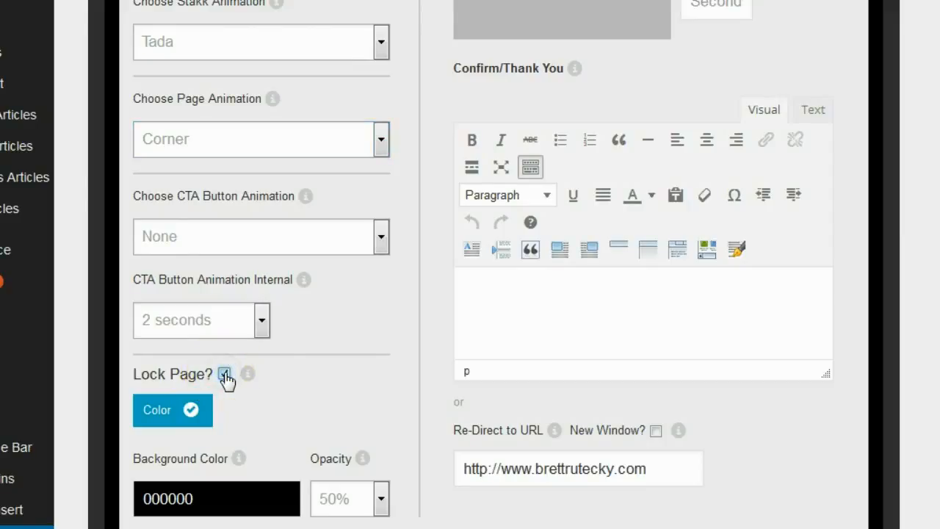
pyautogui.click(224, 375)
pyautogui.scroll(-3, 367, 290)
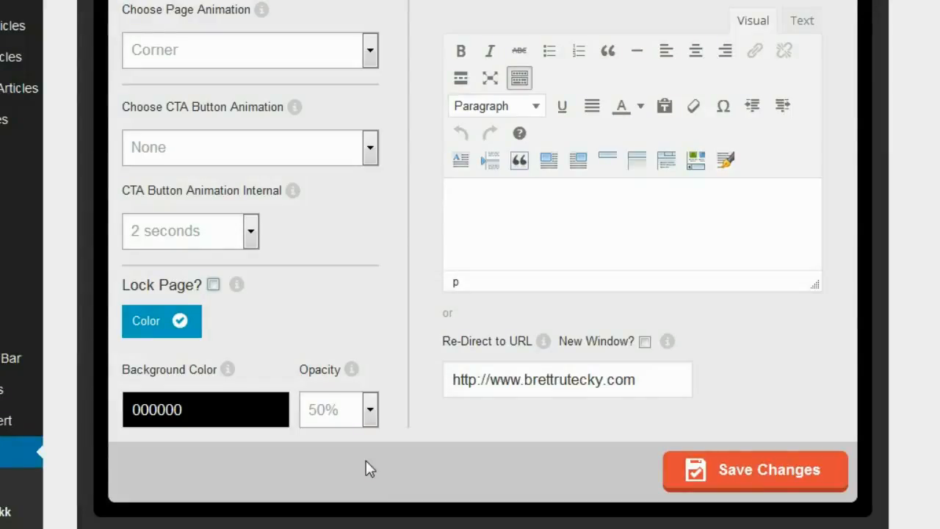
# Change the stakk's assigned page to Affiliate Disclosure and look through the list of other pages
pyautogui.scroll(7, 447, 315)
pyautogui.scroll(2, 446, 316)
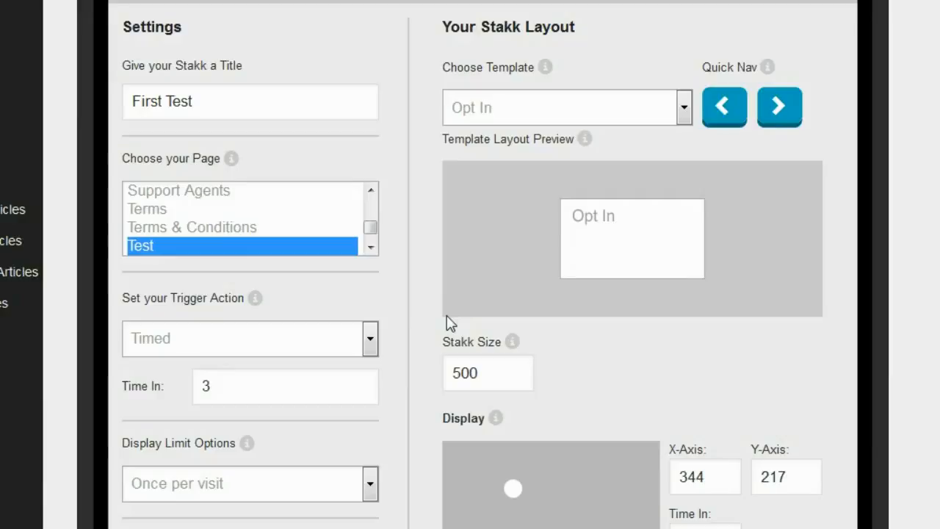
pyautogui.click(220, 202)
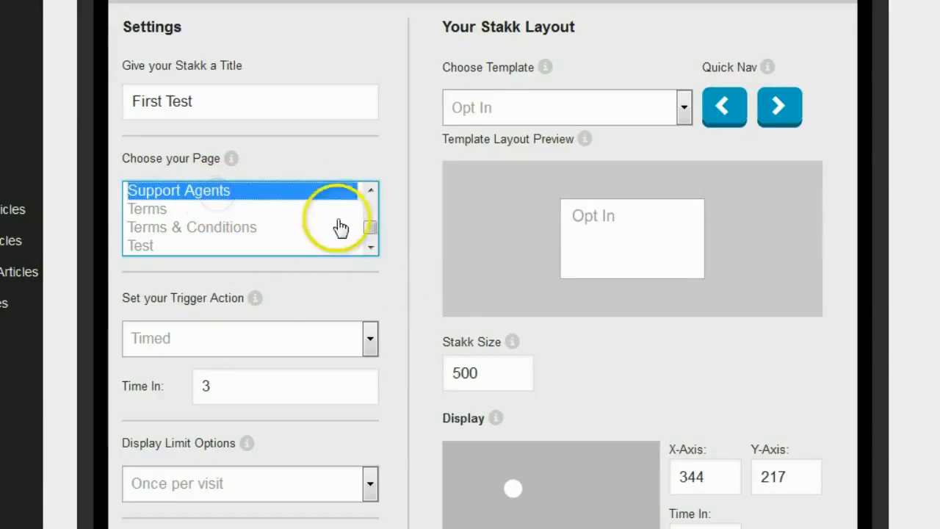
pyautogui.moveTo(370, 226); pyautogui.dragTo(380, 195)
pyautogui.click(193, 209)
pyautogui.click(180, 228)
pyautogui.click(184, 246)
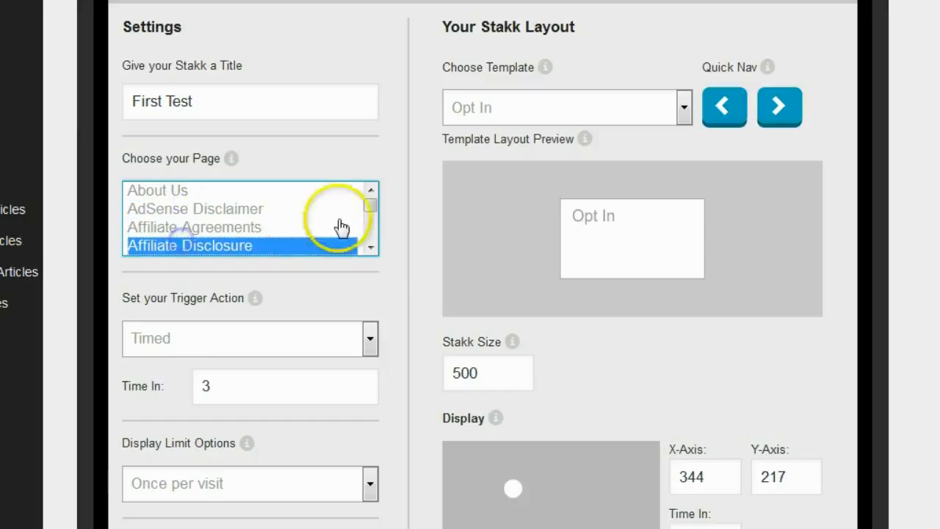
pyautogui.click(370, 207)
pyautogui.moveTo(371, 212)
pyautogui.mouseDown()
pyautogui.moveTo(370, 239)
pyautogui.moveTo(373, 212)
pyautogui.mouseUp()
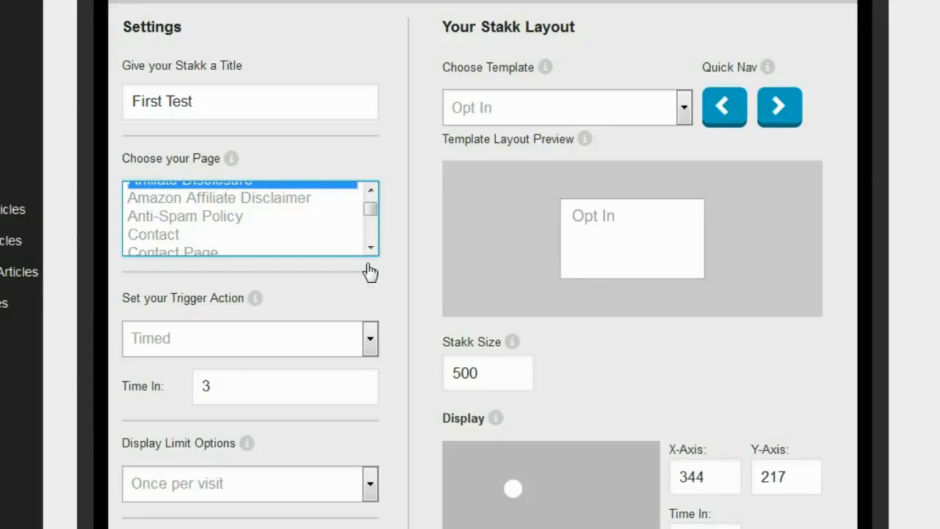
pyautogui.moveTo(369, 213); pyautogui.dragTo(370, 209)
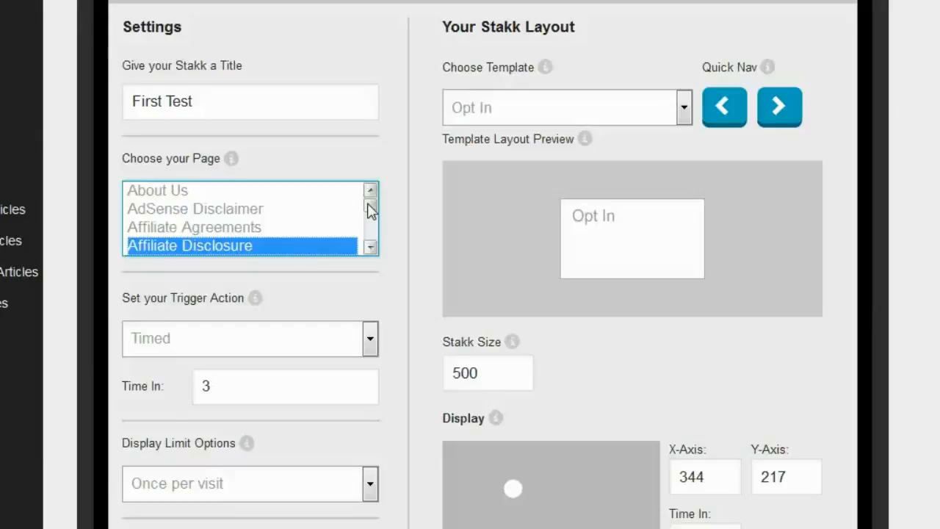
# Open the plugin's tutorials
pyautogui.scroll(3, 10, 514)
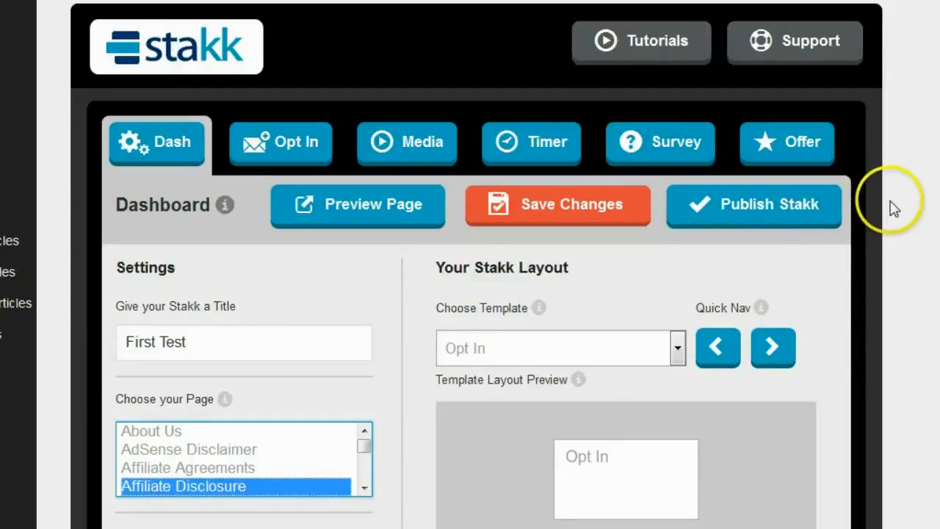
pyautogui.click(654, 62)
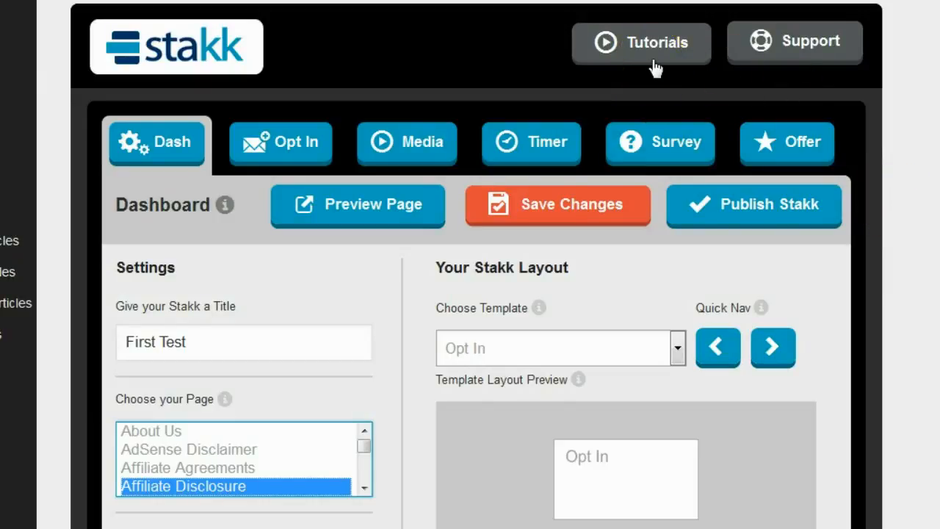